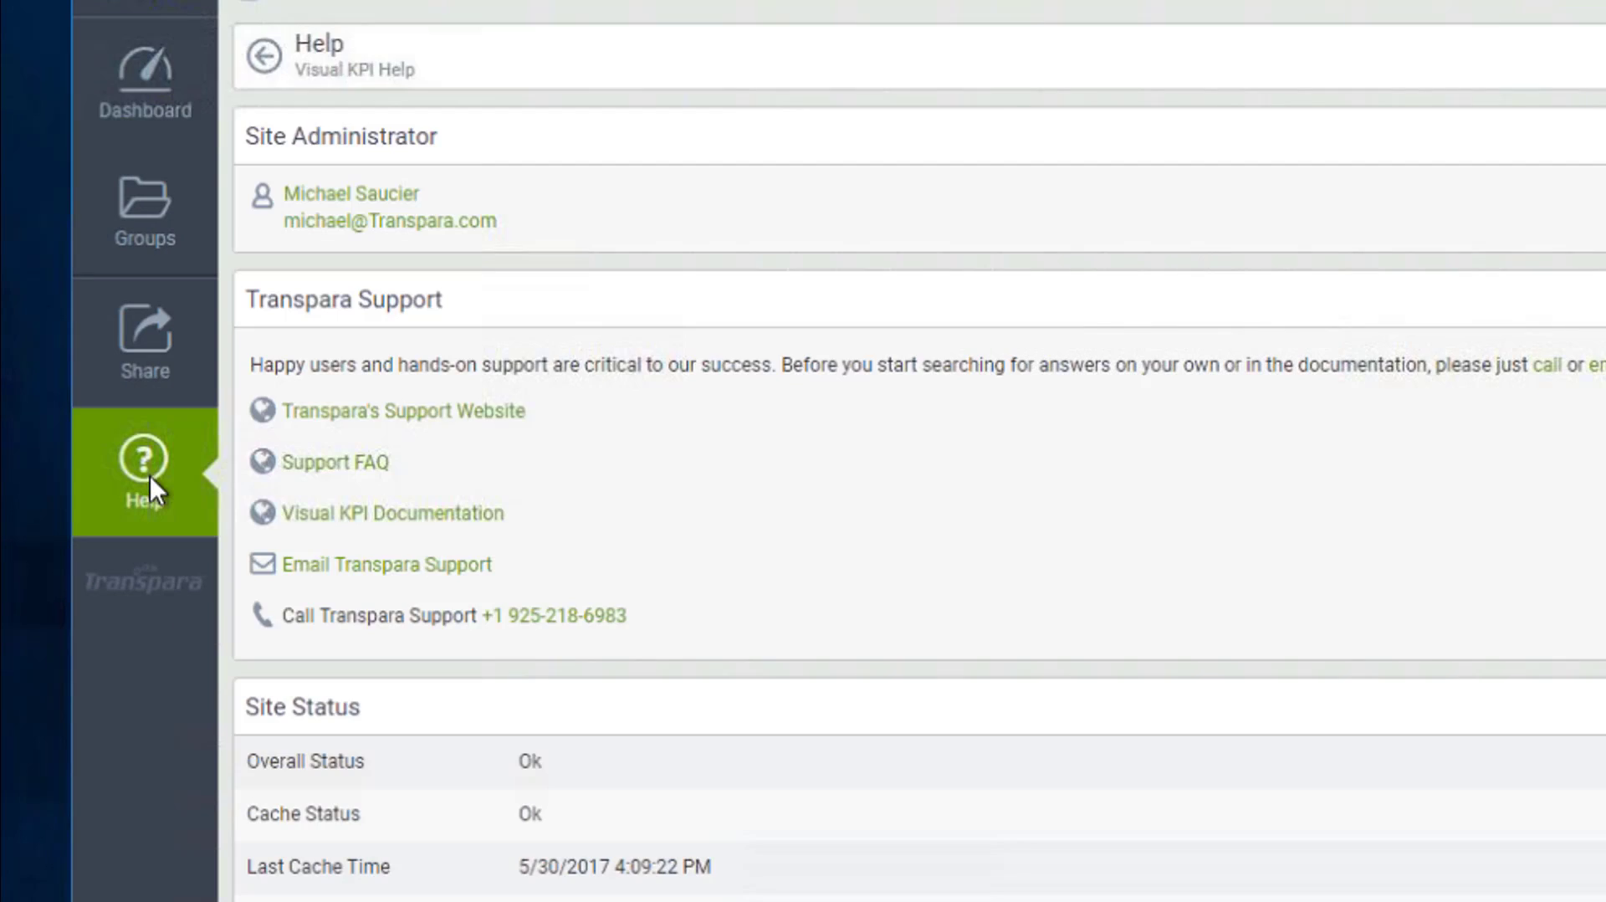
- Look up the Visual KPI version in the Site Information section of the Help page
{"action": "scroll", "coordinate": [546, 504], "scroll_direction": "down", "scroll_amount": 3}
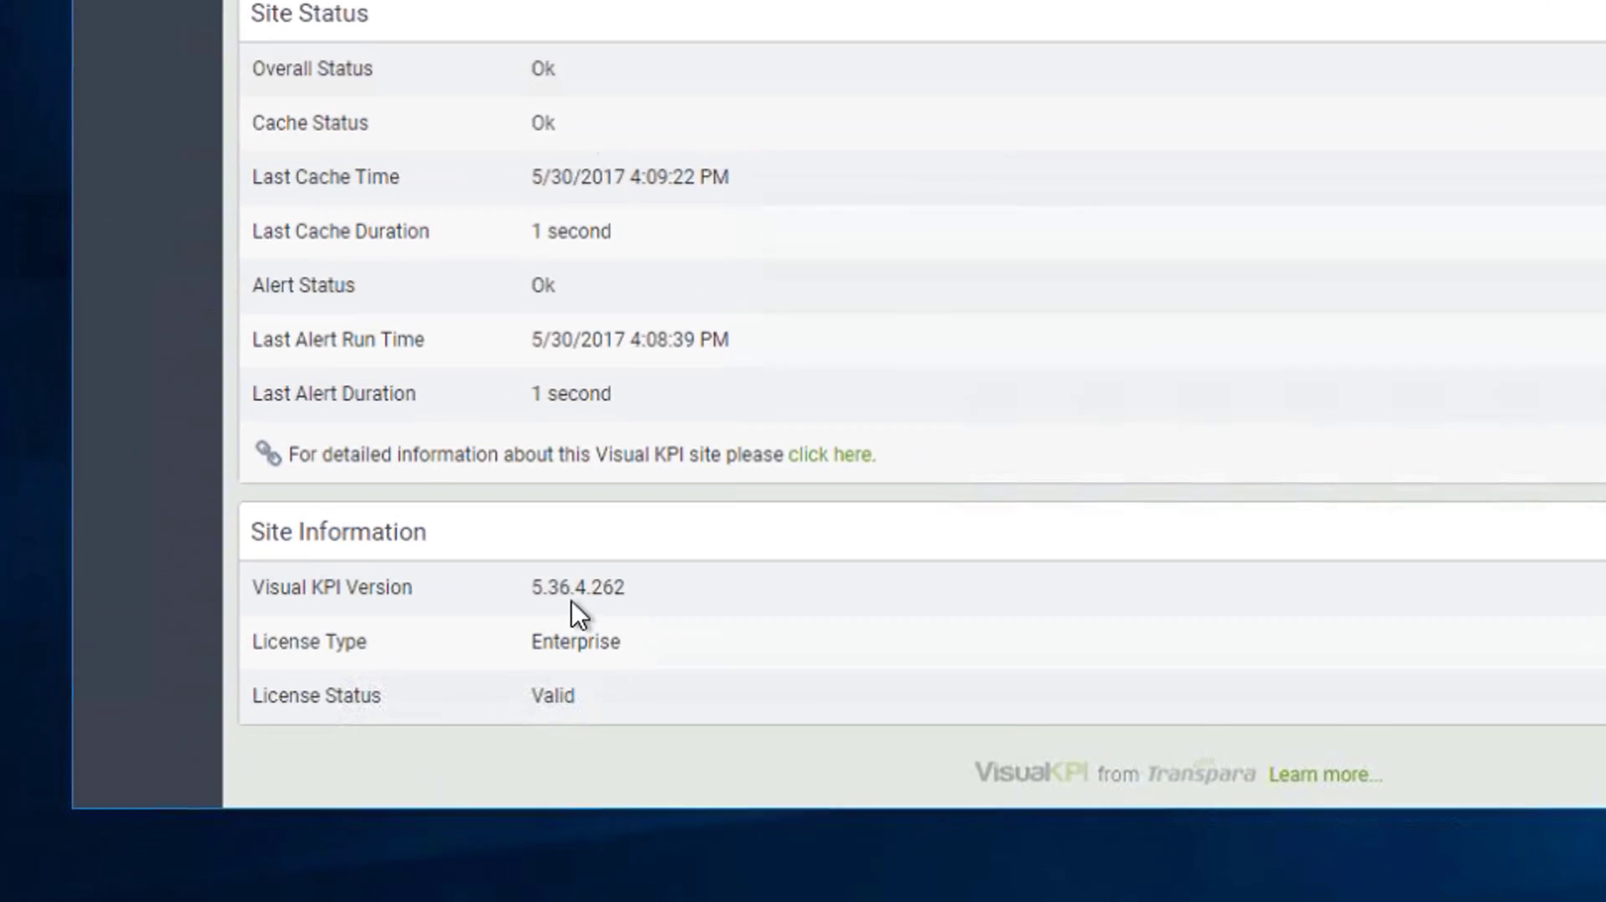
{"action": "left_click_drag", "start_coordinate": [529, 588], "coordinate": [636, 615]}
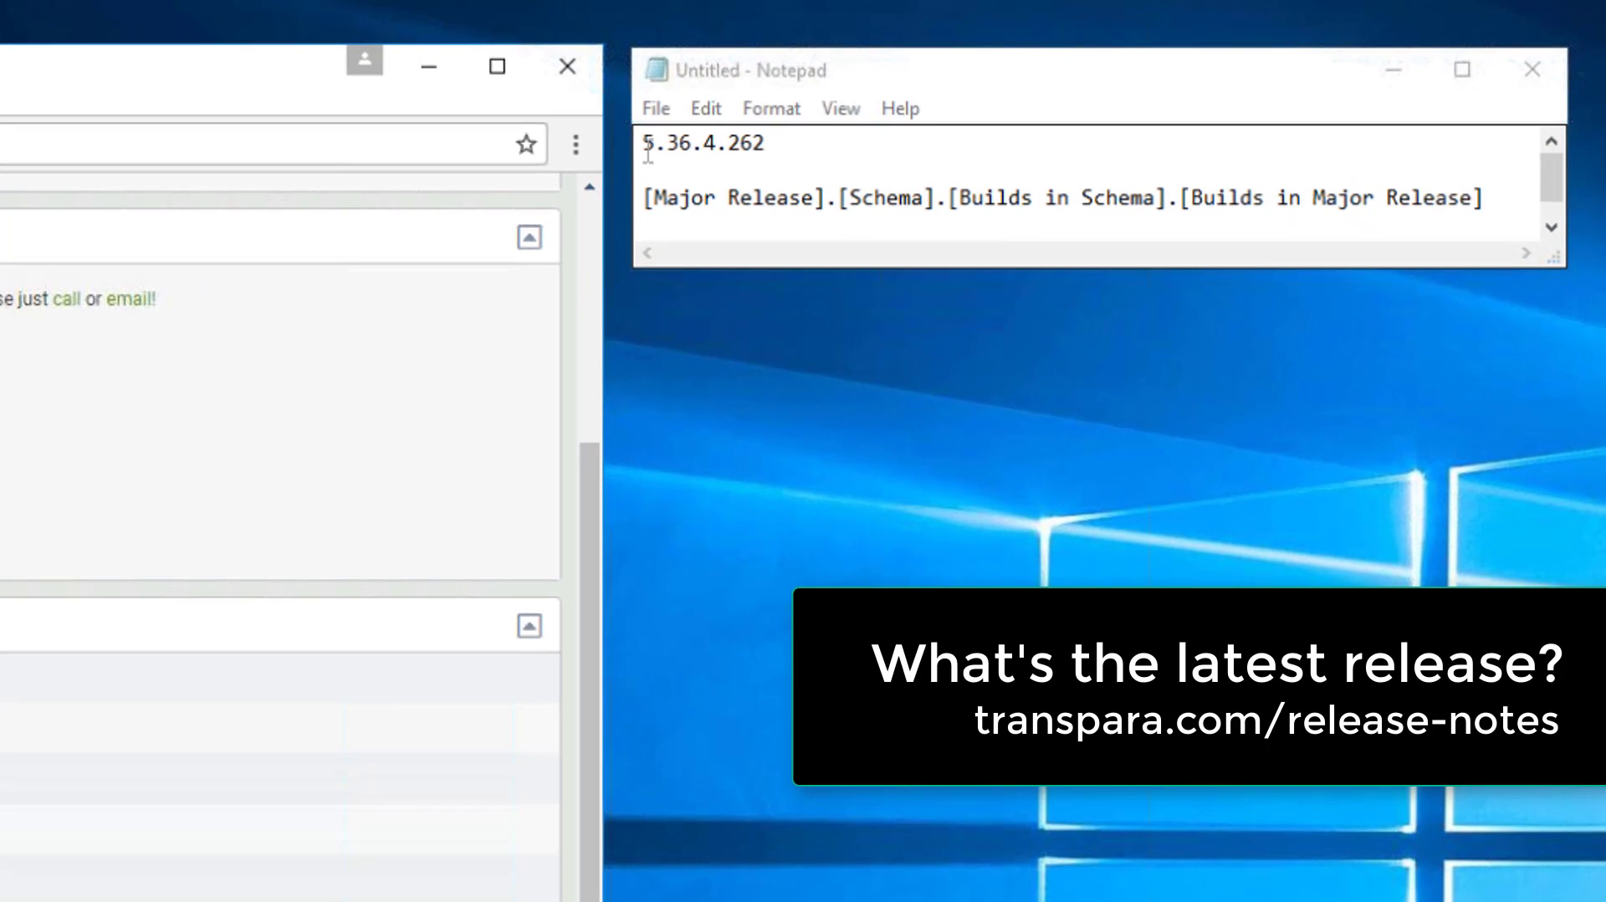
- In the Notepad note, examine how the parts of the version number match the major release, schema and build fields
{"action": "left_click_drag", "start_coordinate": [648, 150], "coordinate": [796, 148]}
{"action": "left_click", "coordinate": [796, 149]}
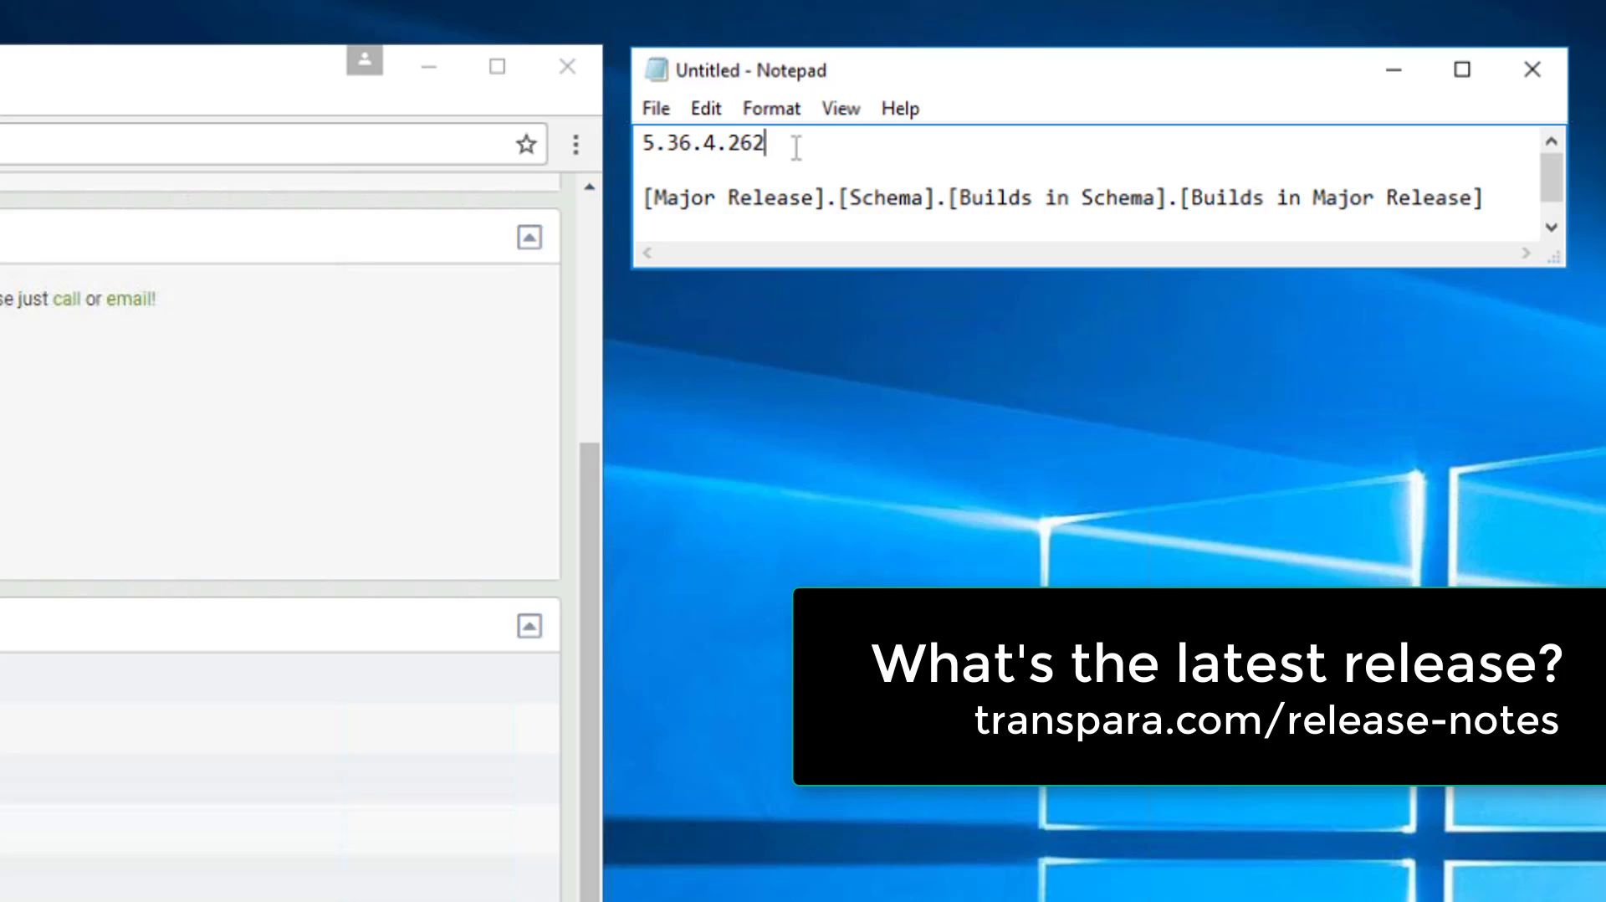
{"action": "left_click_drag", "start_coordinate": [644, 197], "coordinate": [831, 226]}
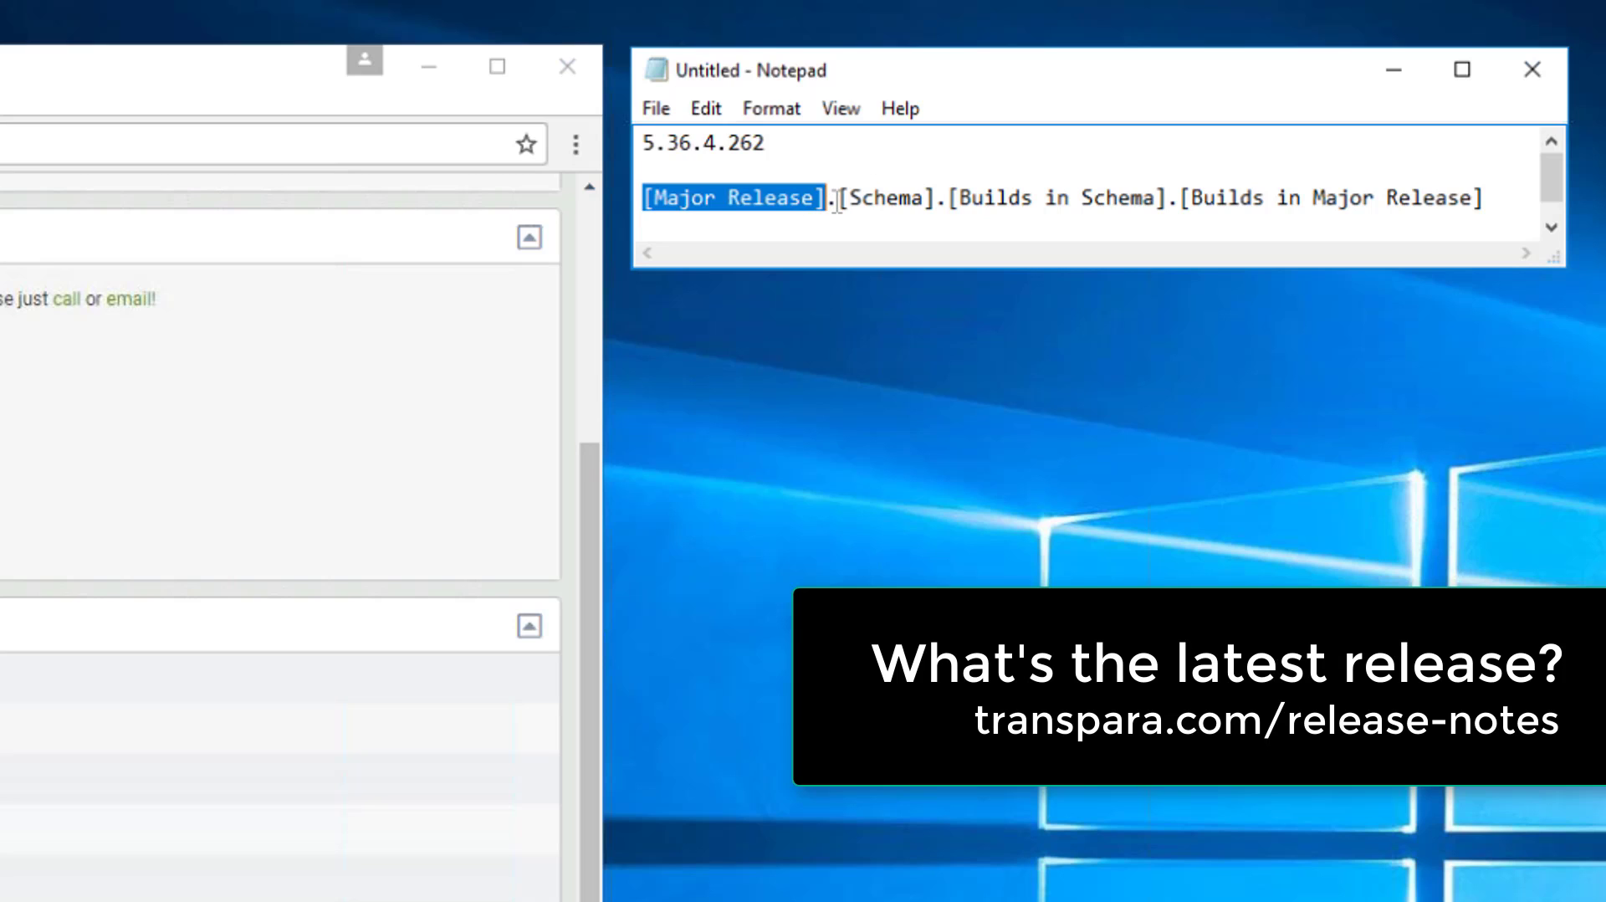
{"action": "left_click_drag", "start_coordinate": [840, 199], "coordinate": [935, 199]}
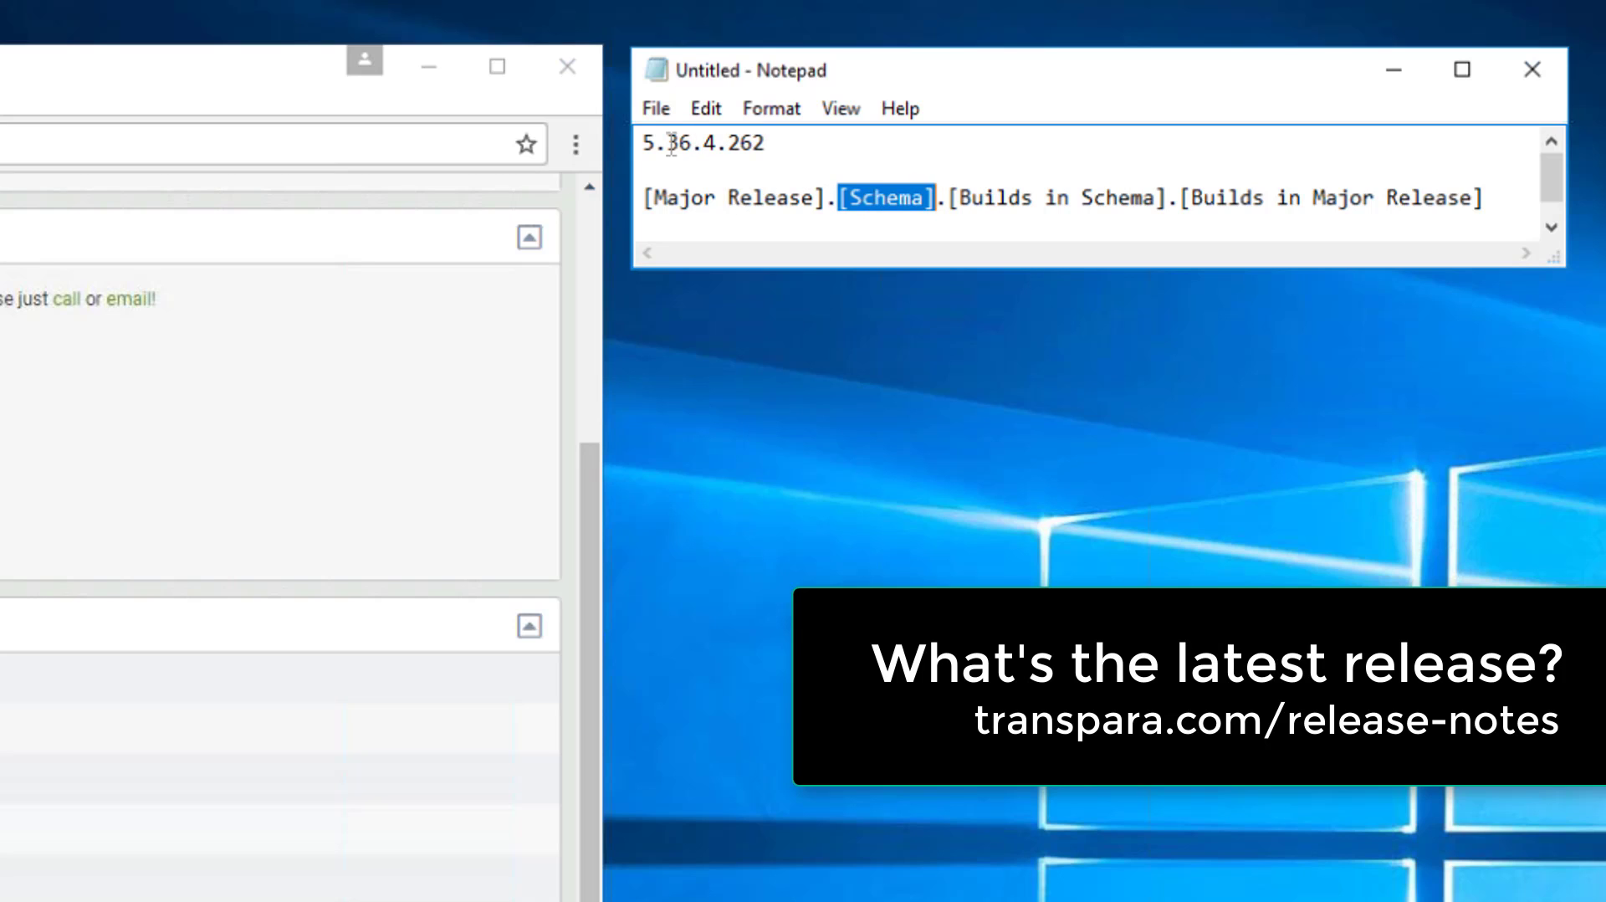
{"action": "left_click_drag", "start_coordinate": [668, 144], "coordinate": [692, 143]}
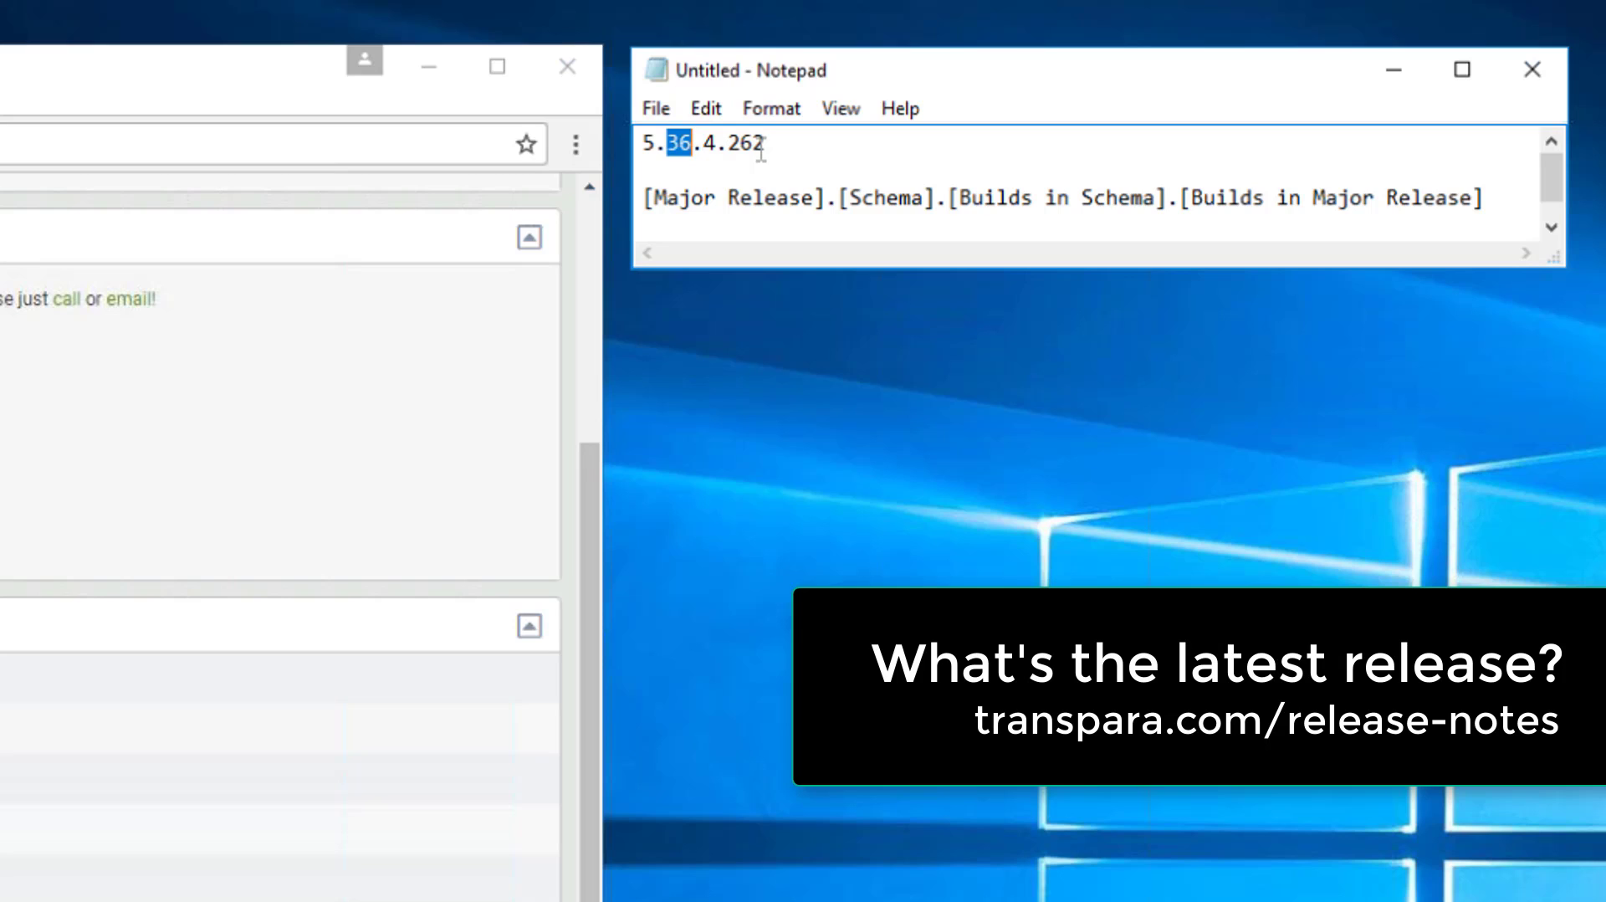
{"action": "left_click_drag", "start_coordinate": [644, 143], "coordinate": [680, 141]}
{"action": "left_click", "coordinate": [697, 142]}
{"action": "left_click_drag", "start_coordinate": [707, 142], "coordinate": [692, 143]}
{"action": "left_click_drag", "start_coordinate": [734, 142], "coordinate": [766, 143]}
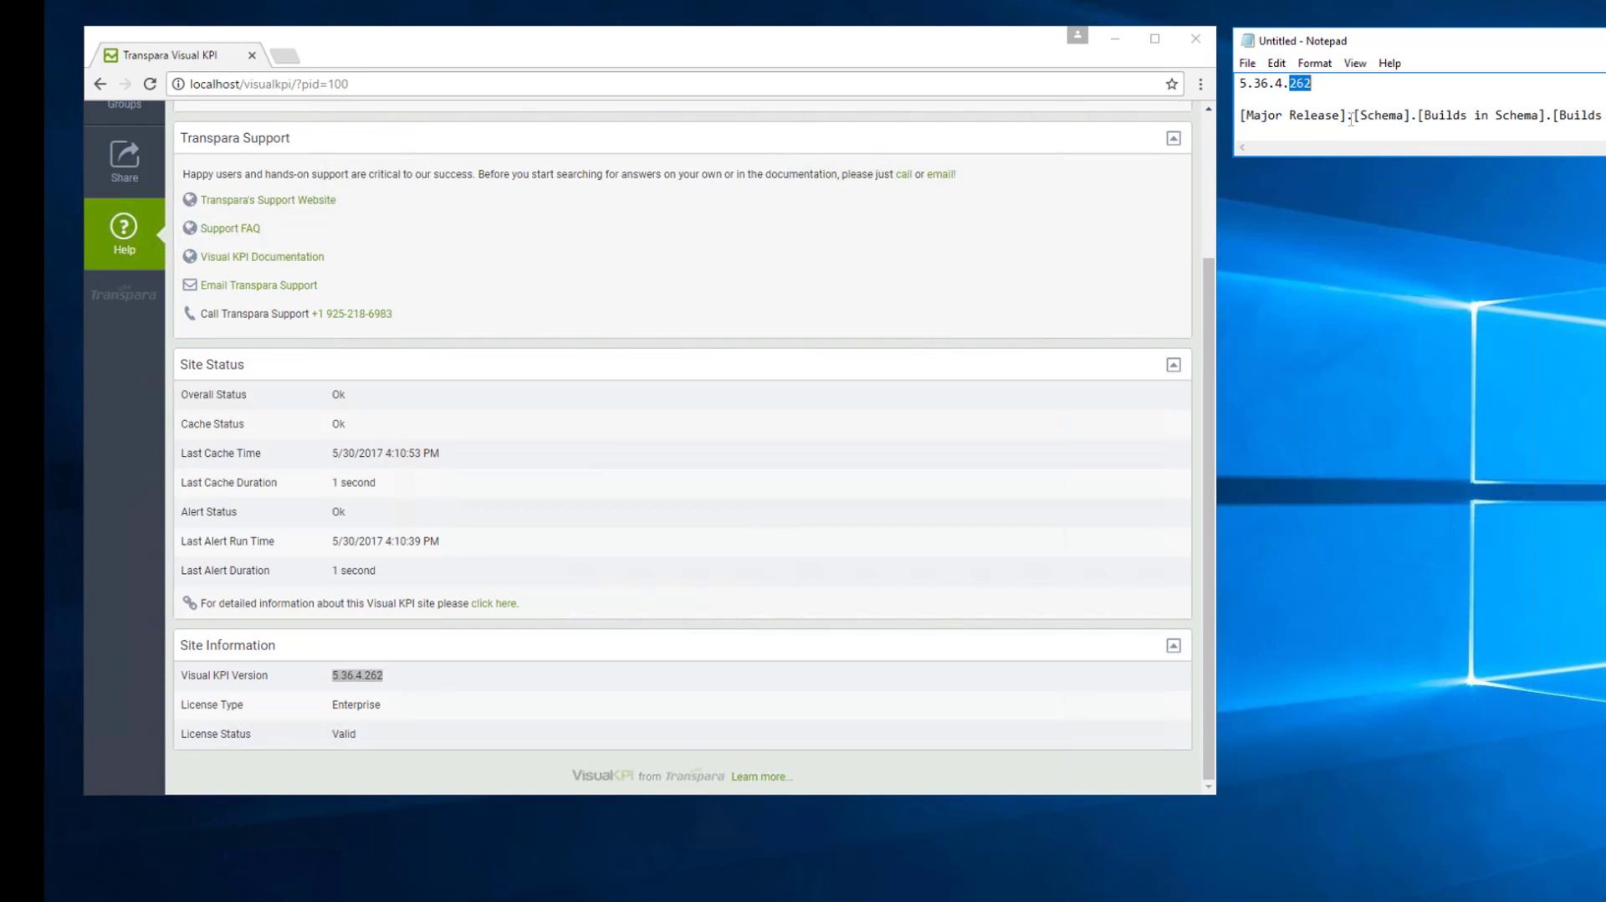
{"action": "left_click", "coordinate": [409, 738]}
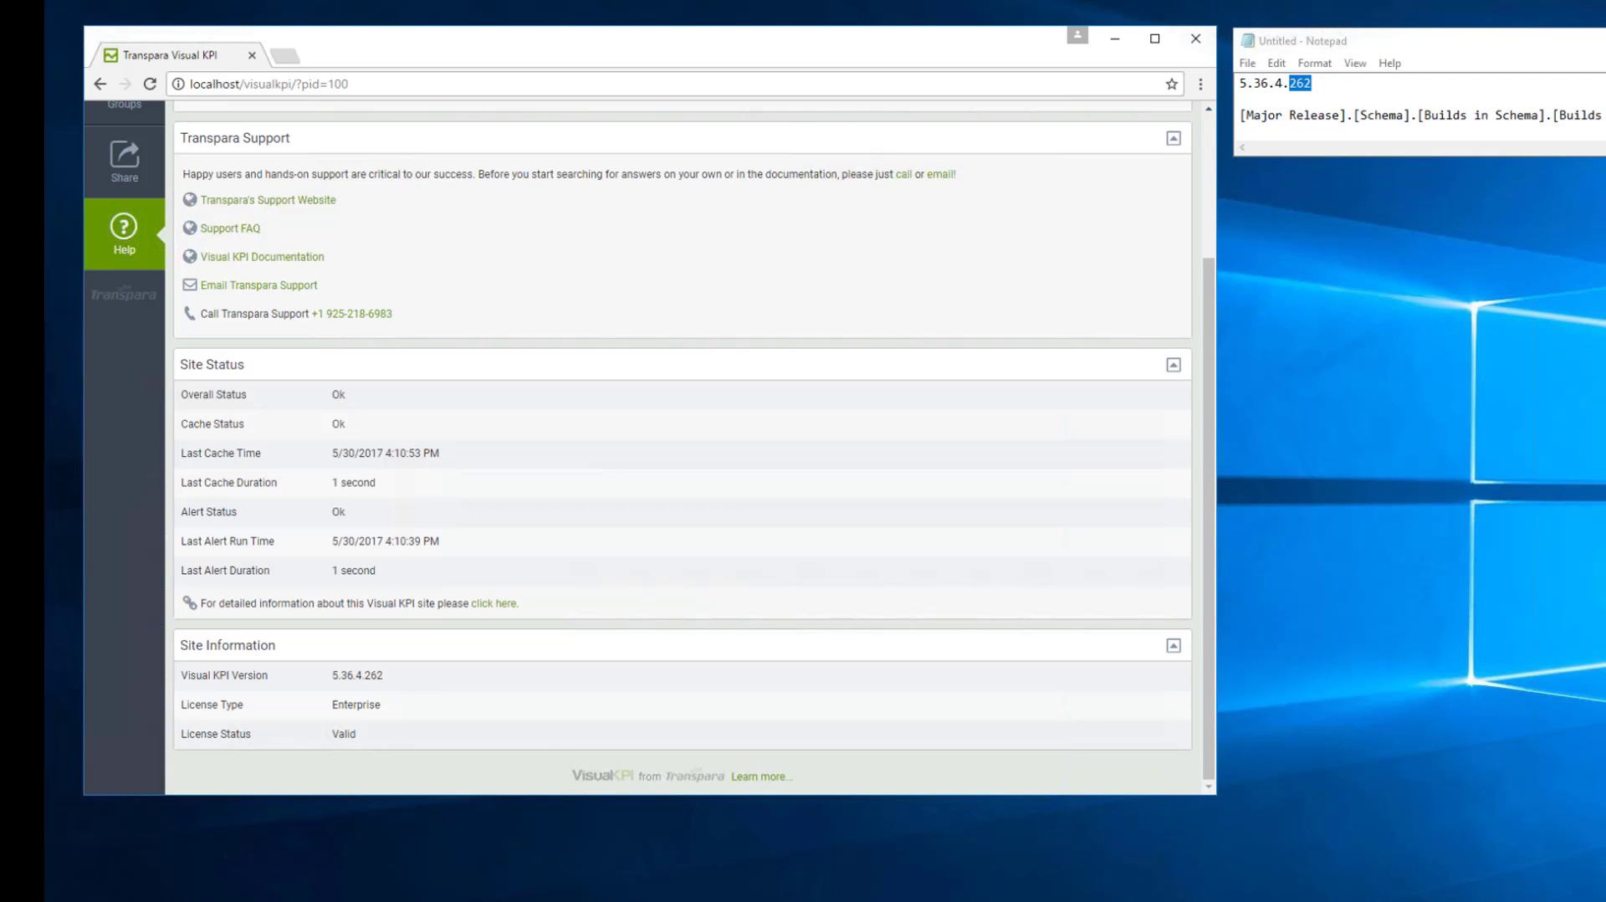
- Run Visual-KPI-Server-Manager-Setup-5.36.6.264.exe from File Explorer, agree to the license terms and install Server Manager in the default folder
{"action": "key", "text": "alt+Tab"}
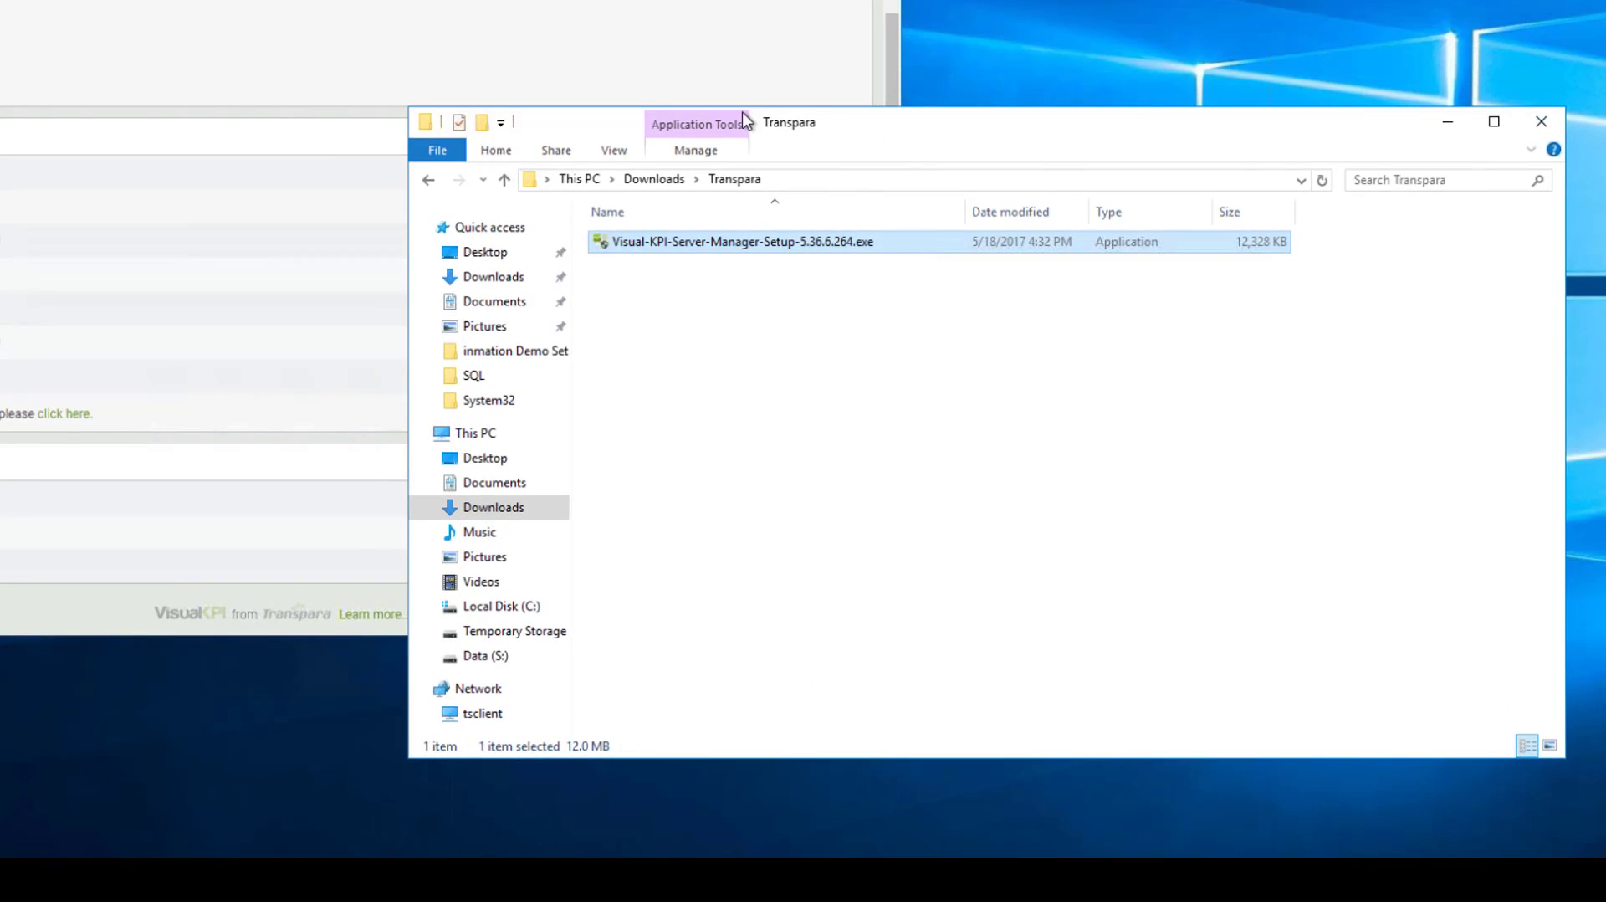
{"action": "left_click_drag", "start_coordinate": [742, 118], "coordinate": [620, 95]}
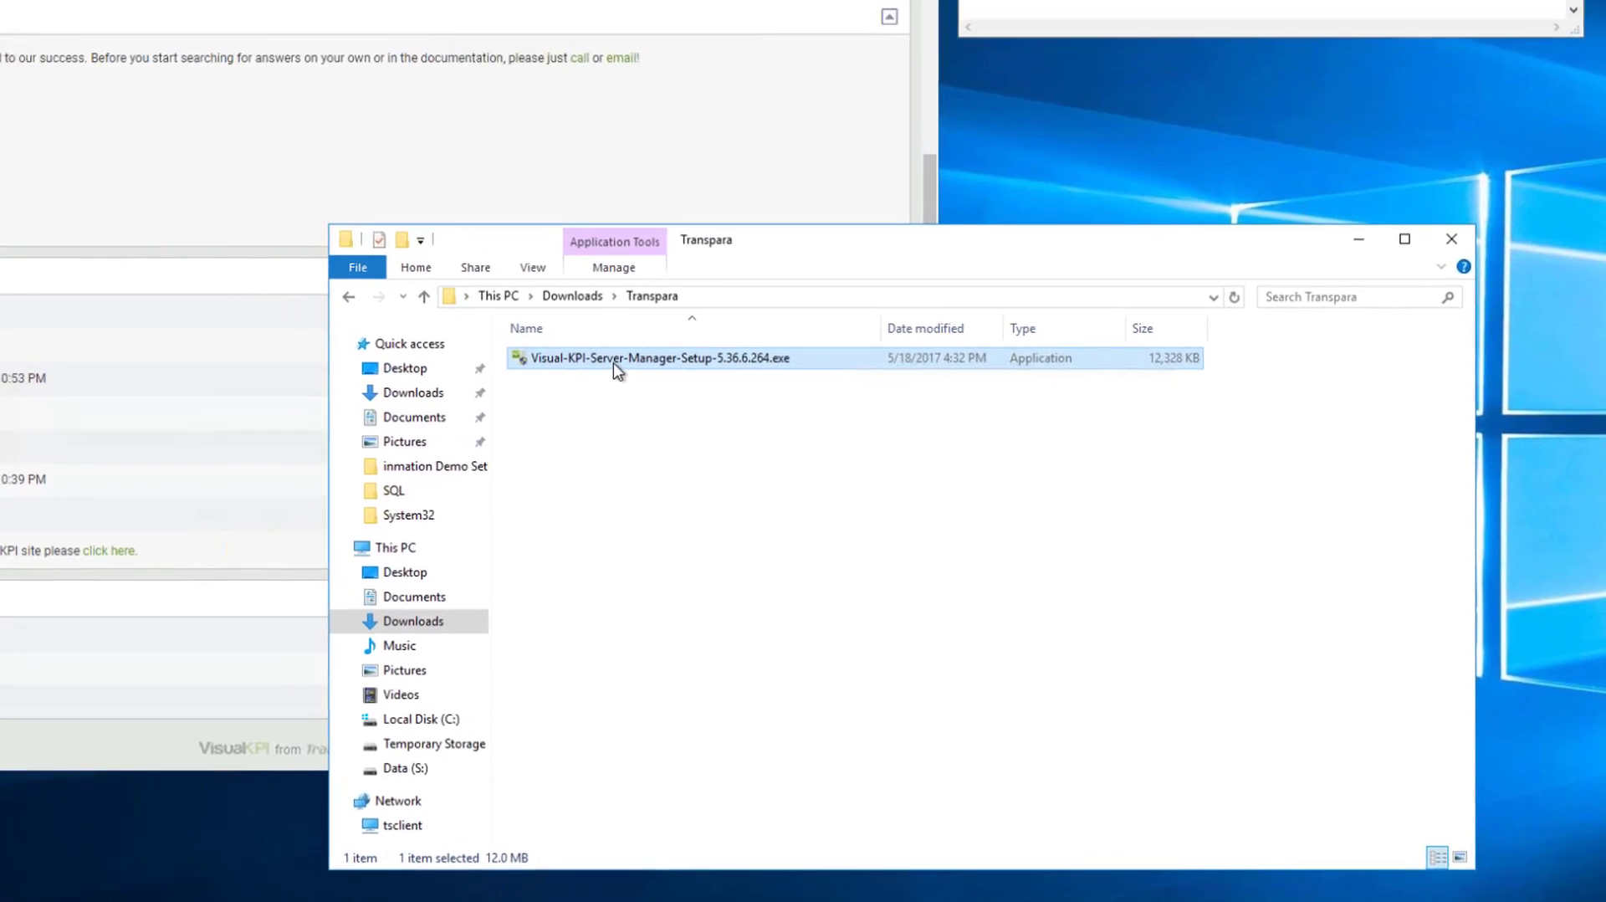
{"action": "double_click", "coordinate": [576, 222]}
{"action": "key", "text": "alt+y"}
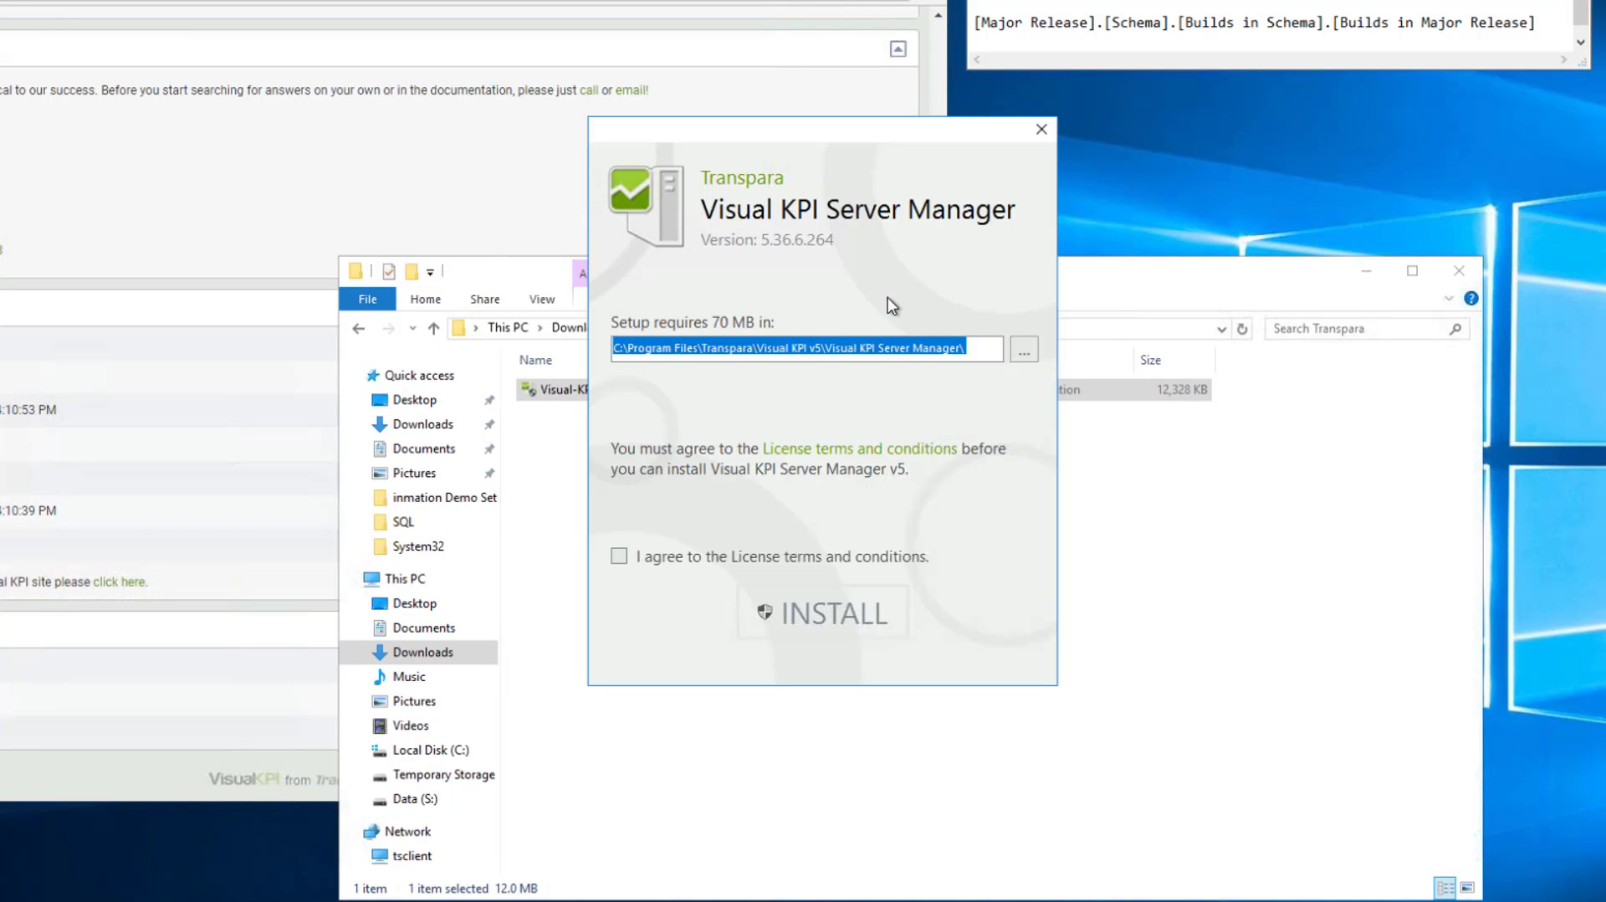
{"action": "left_click", "coordinate": [649, 559]}
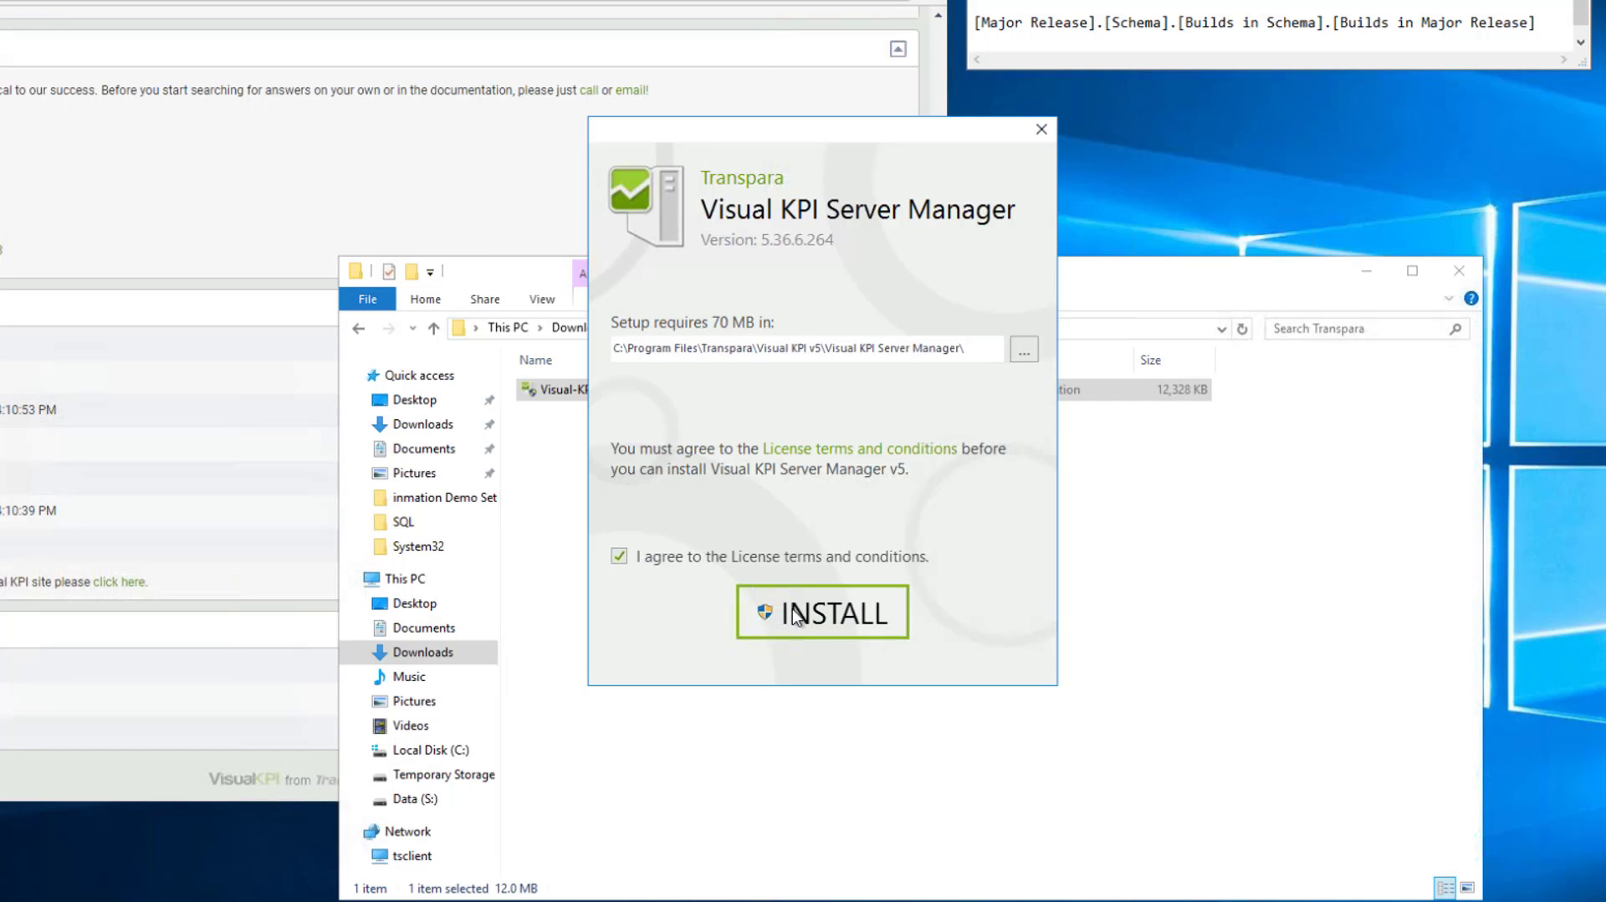
{"action": "left_click", "coordinate": [792, 611]}
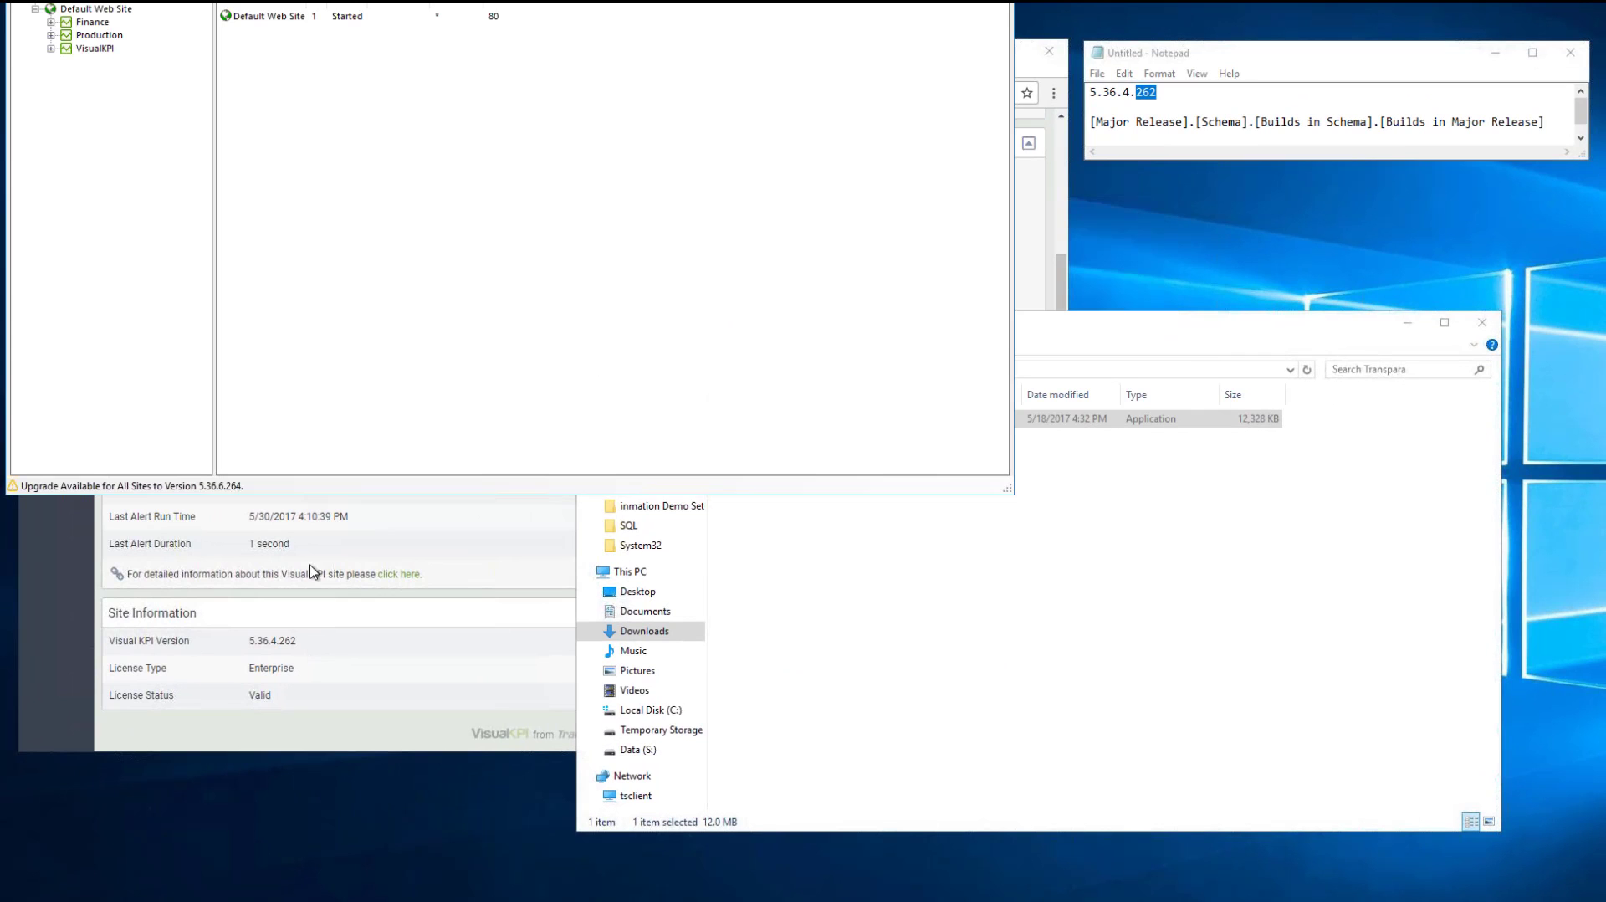
- Minimize File Explorer, arrange the Server Manager window and list the Visual KPI instances under Default Web Site
{"action": "left_click_drag", "start_coordinate": [415, 22], "coordinate": [641, 199]}
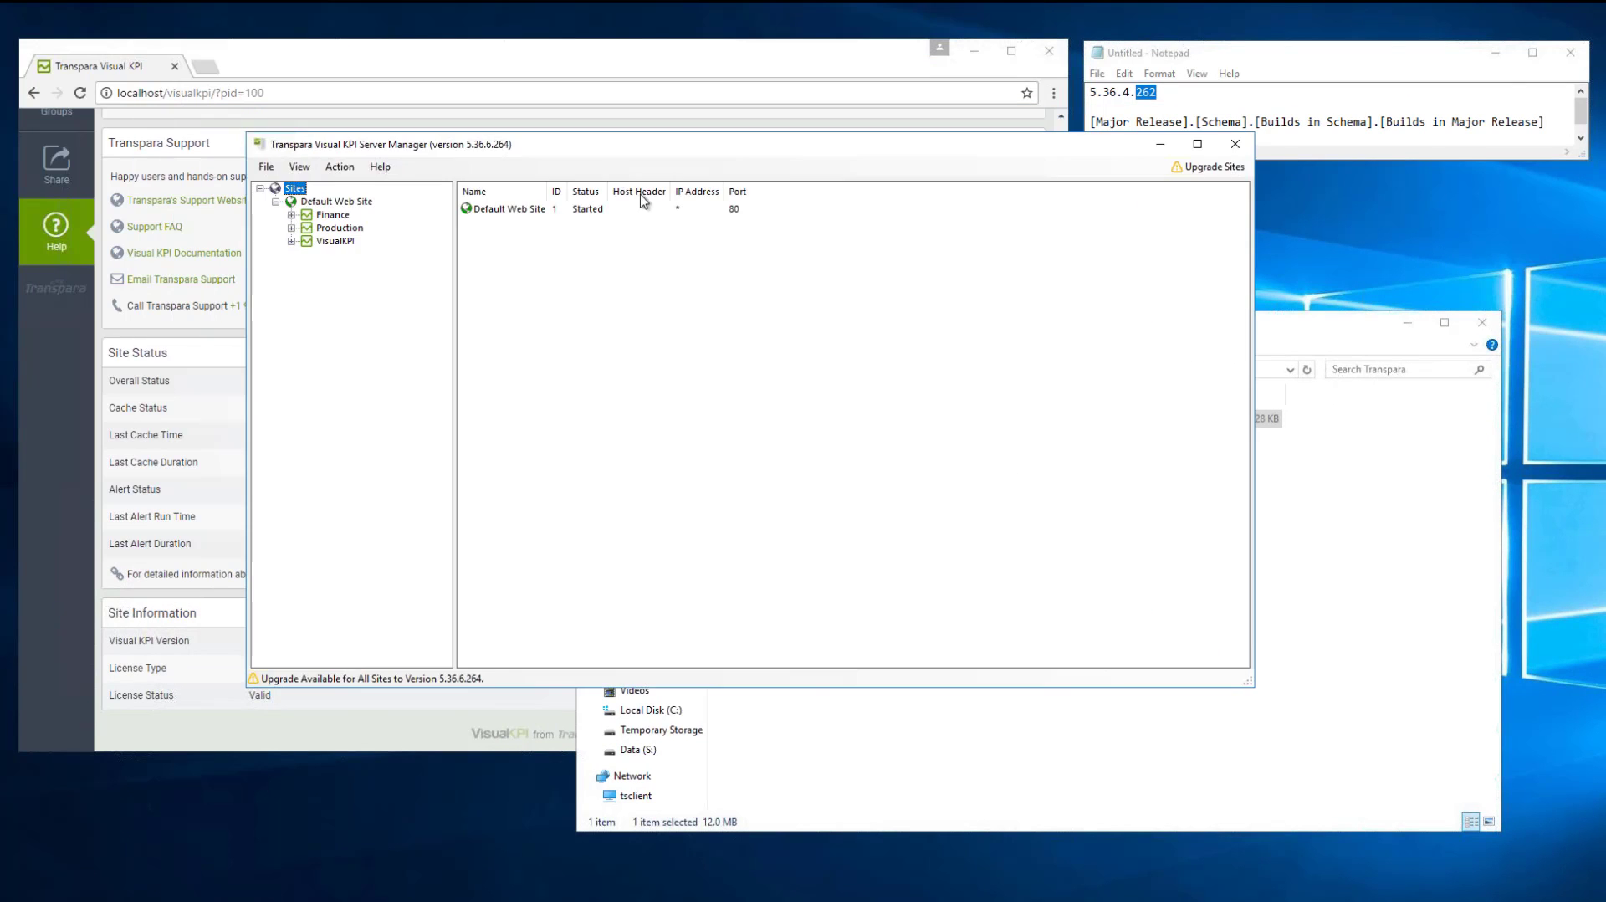
{"action": "left_click", "coordinate": [1408, 323]}
{"action": "left_click_drag", "start_coordinate": [799, 205], "coordinate": [893, 219]}
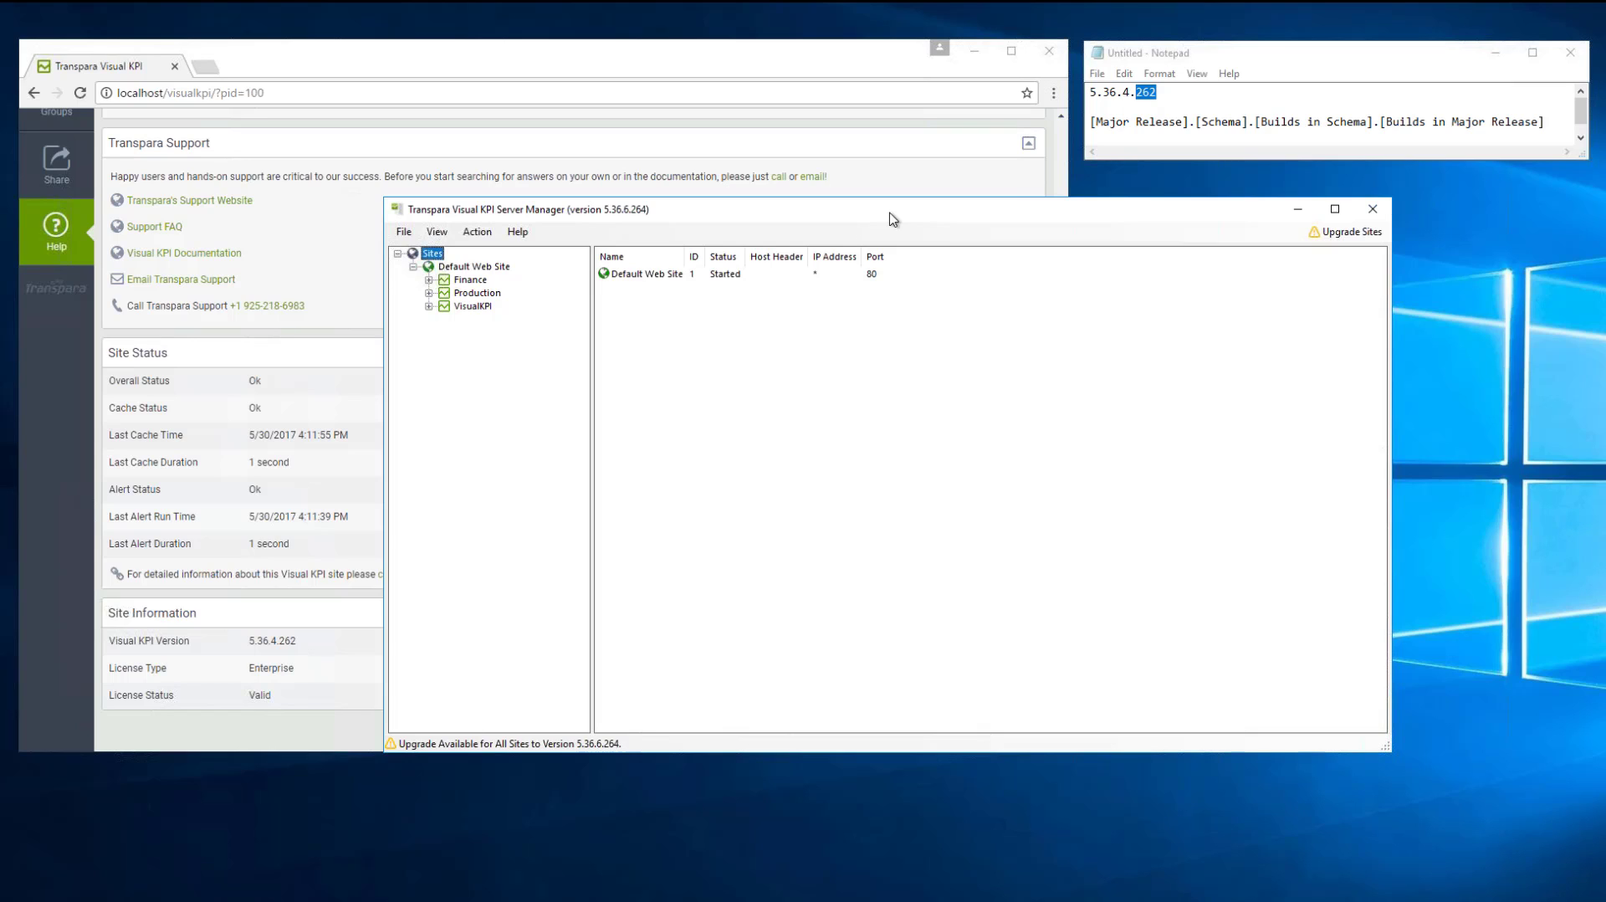
{"action": "left_click", "coordinate": [453, 269]}
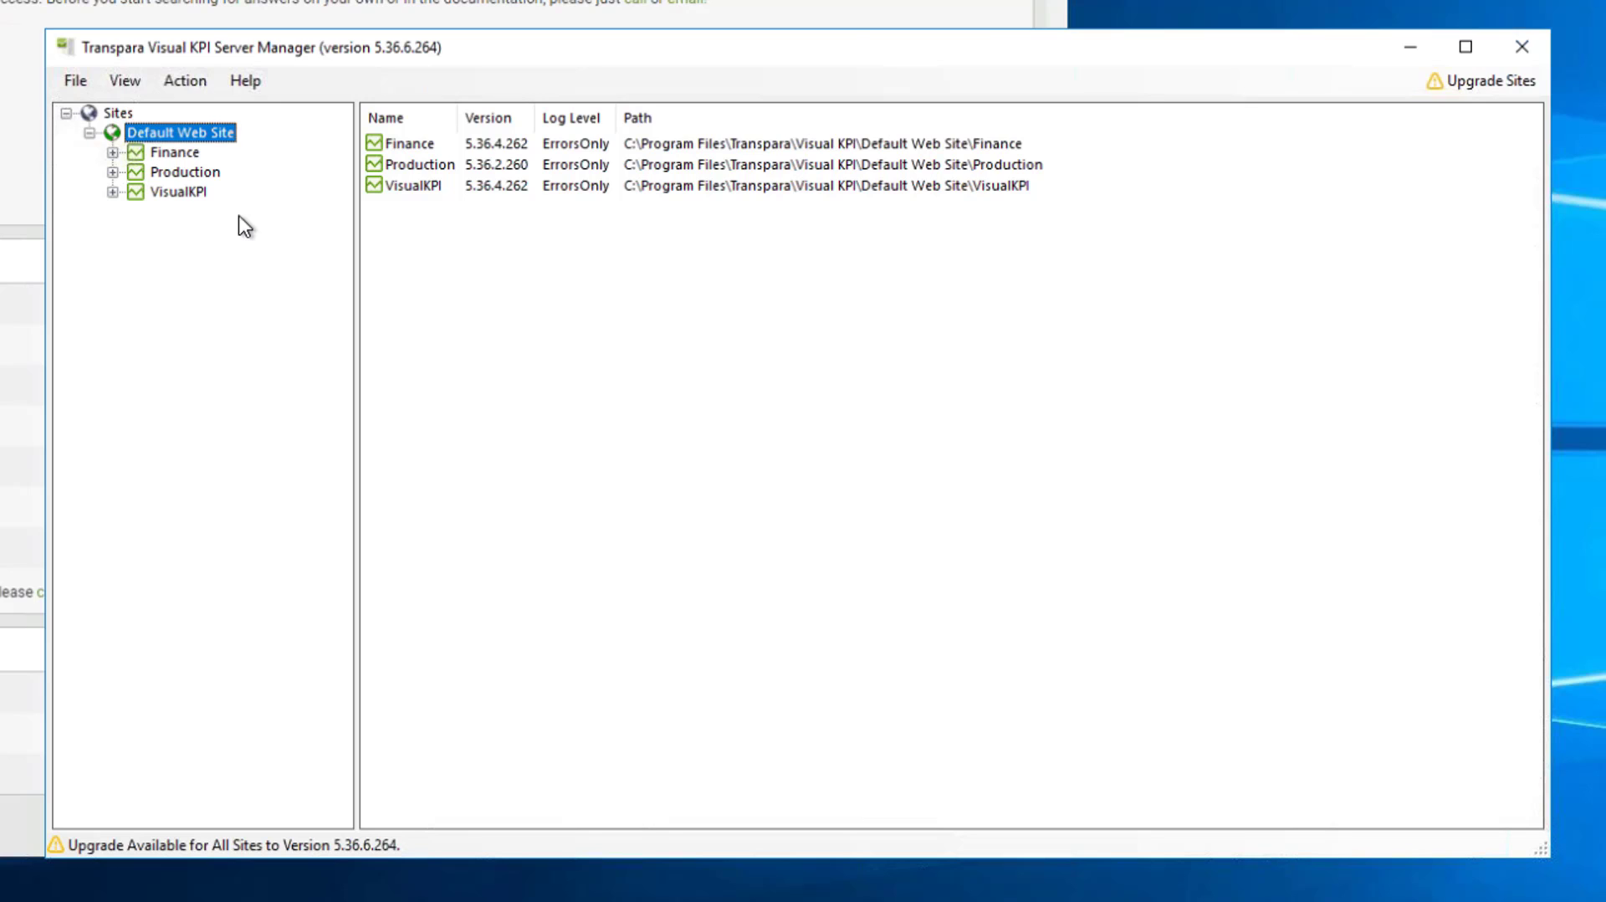
- Start the upgrade of the VisualKPI instance under Default Web Site and accept its license agreement
{"action": "right_click", "coordinate": [172, 191]}
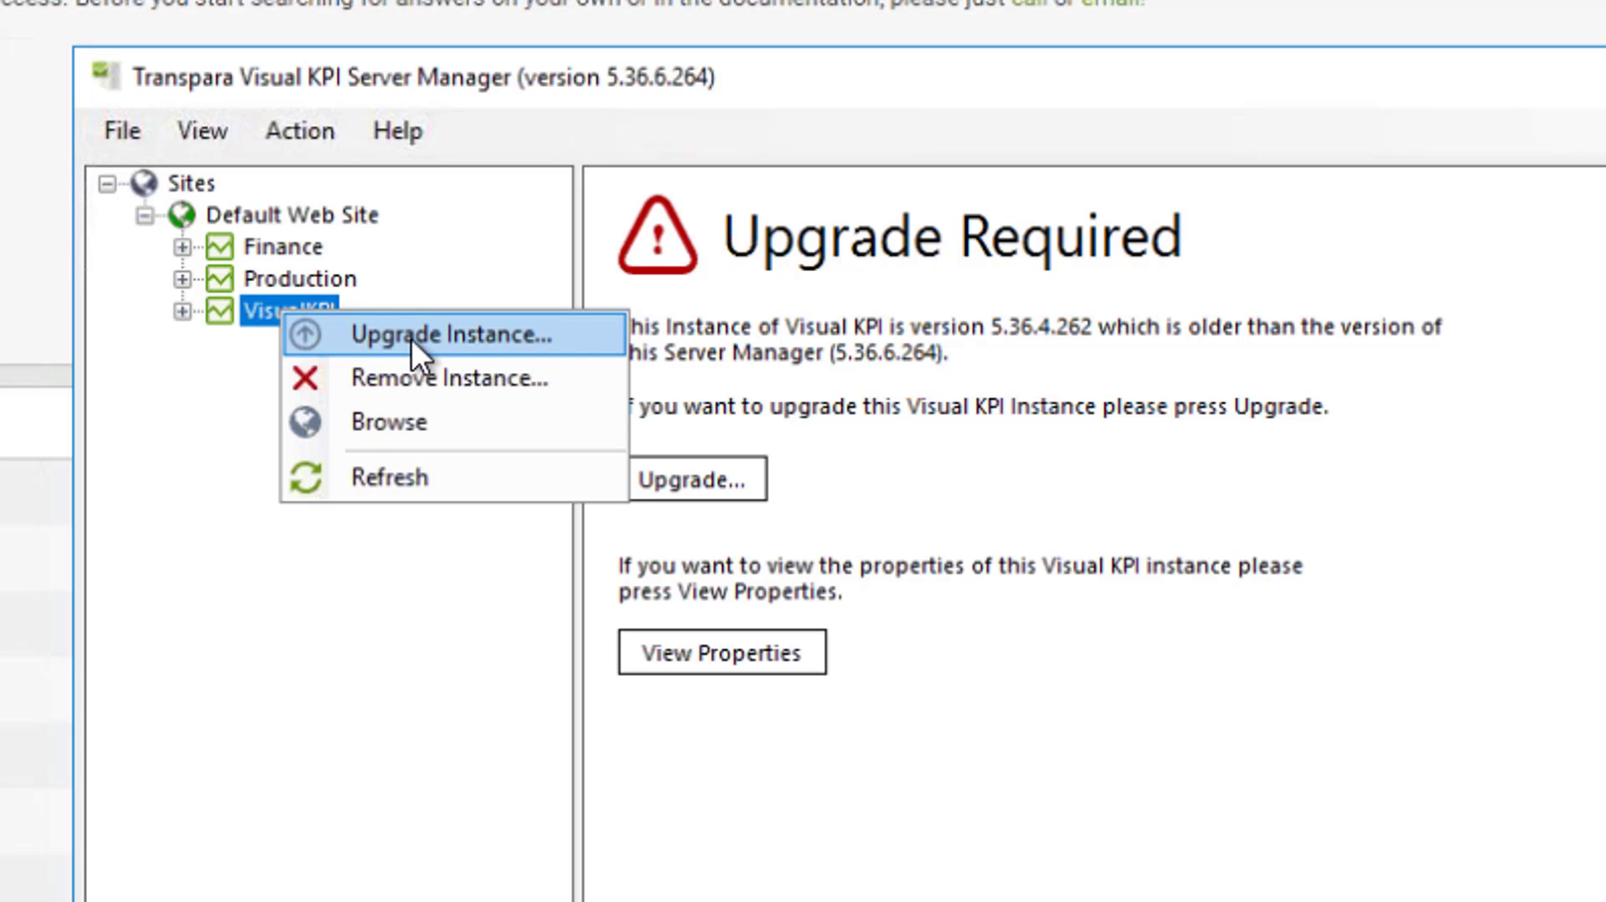
{"action": "left_click", "coordinate": [410, 338]}
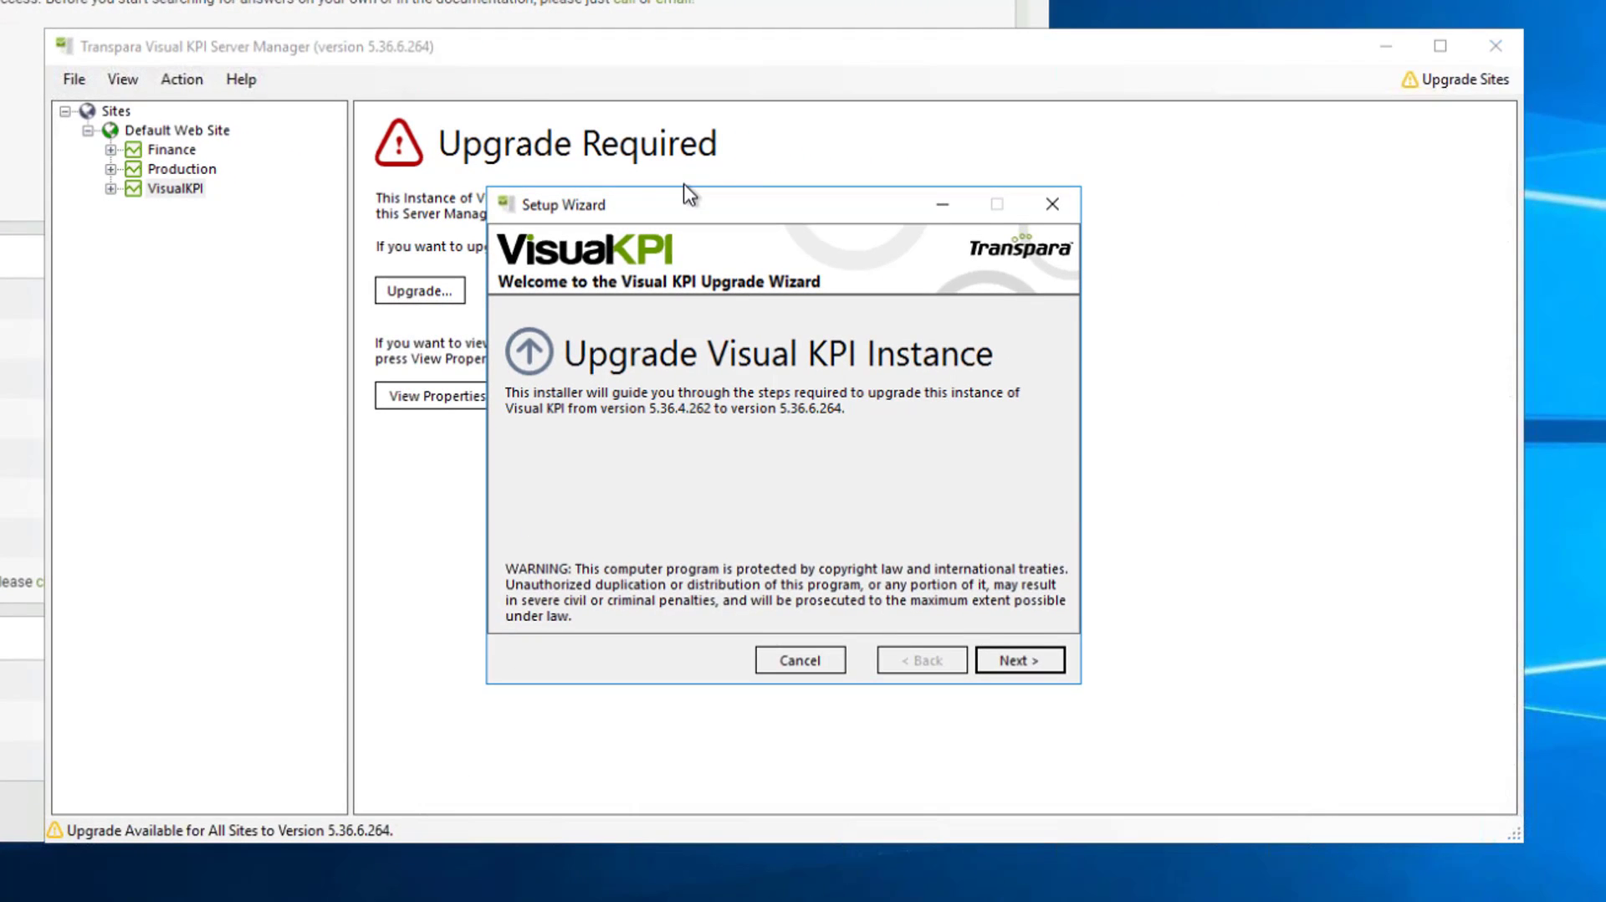
{"action": "left_click_drag", "start_coordinate": [681, 197], "coordinate": [401, 142]}
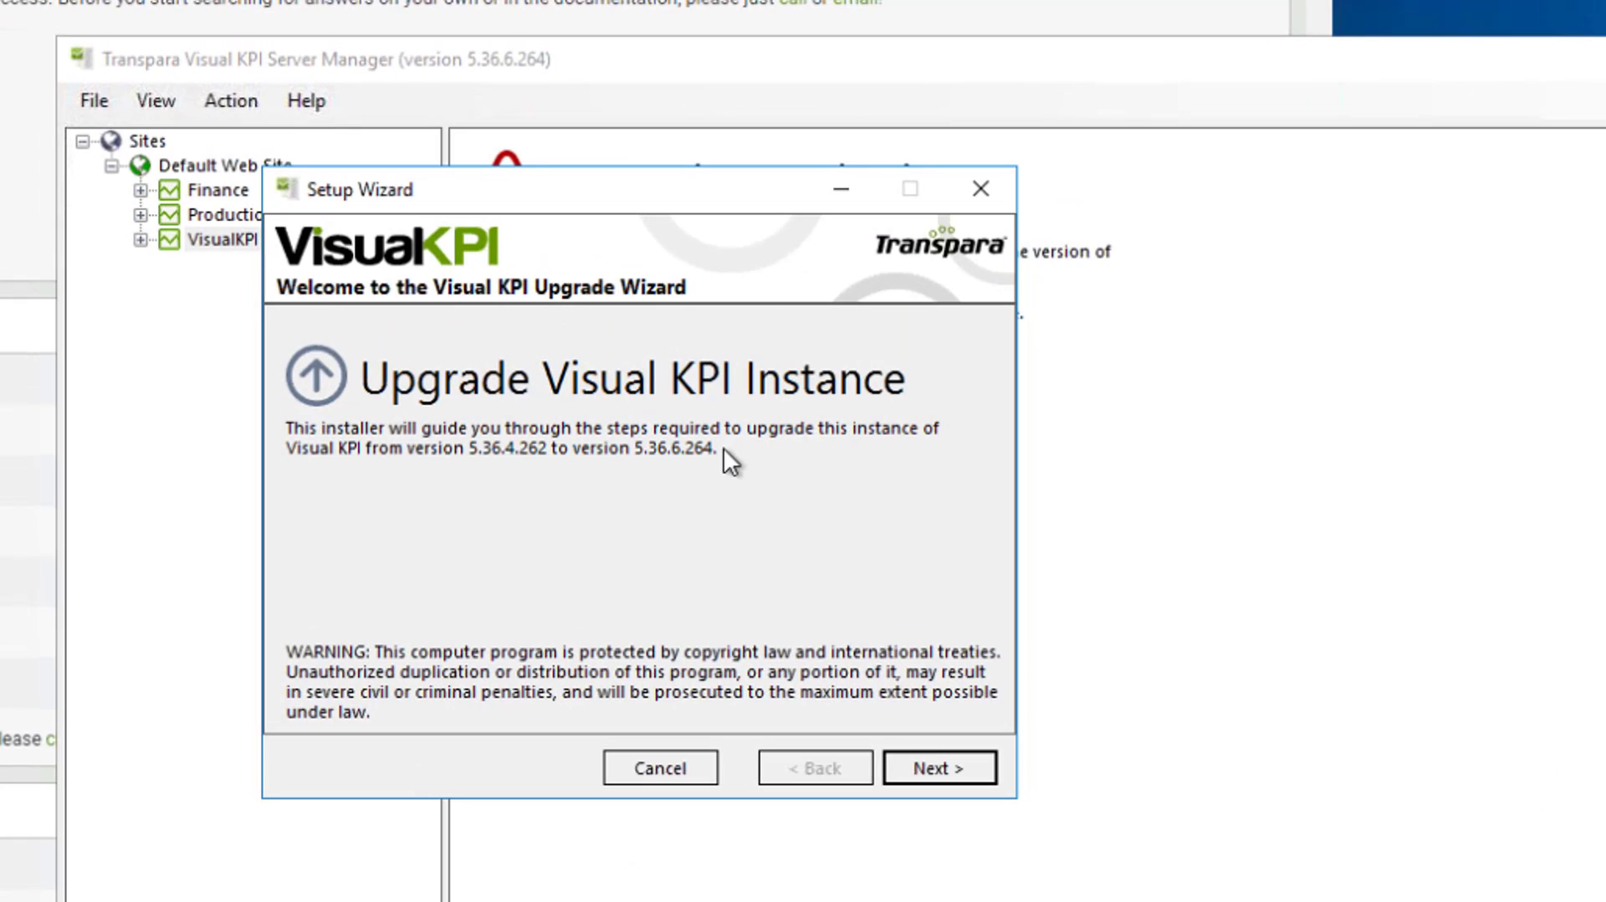
{"action": "left_click", "coordinate": [942, 758]}
{"action": "left_click", "coordinate": [576, 670]}
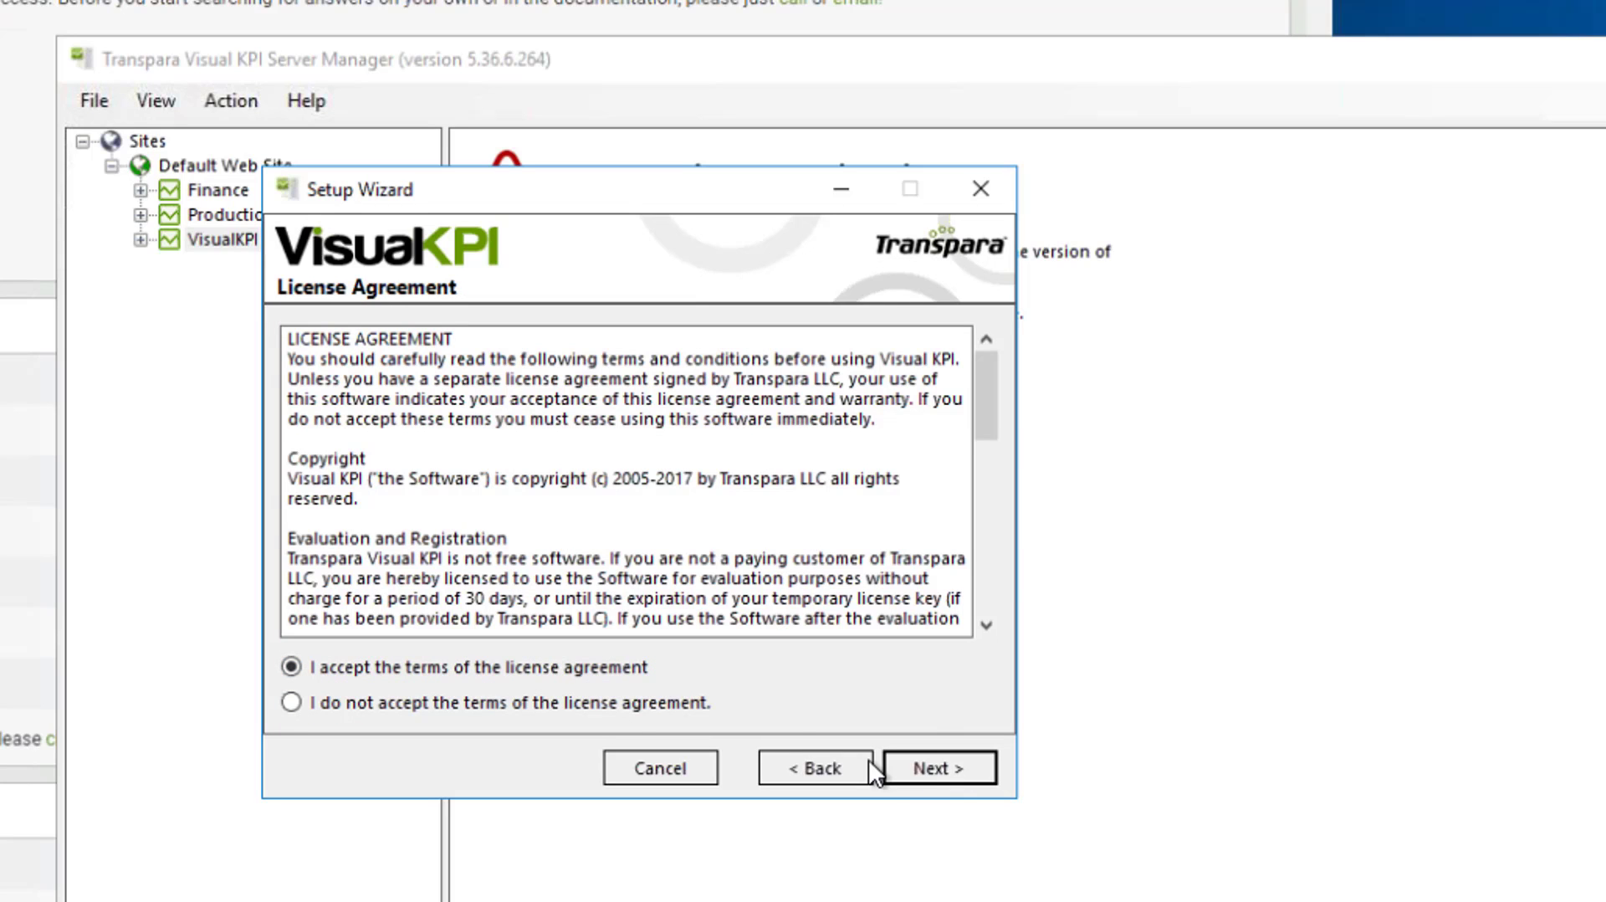
{"action": "left_click", "coordinate": [907, 772]}
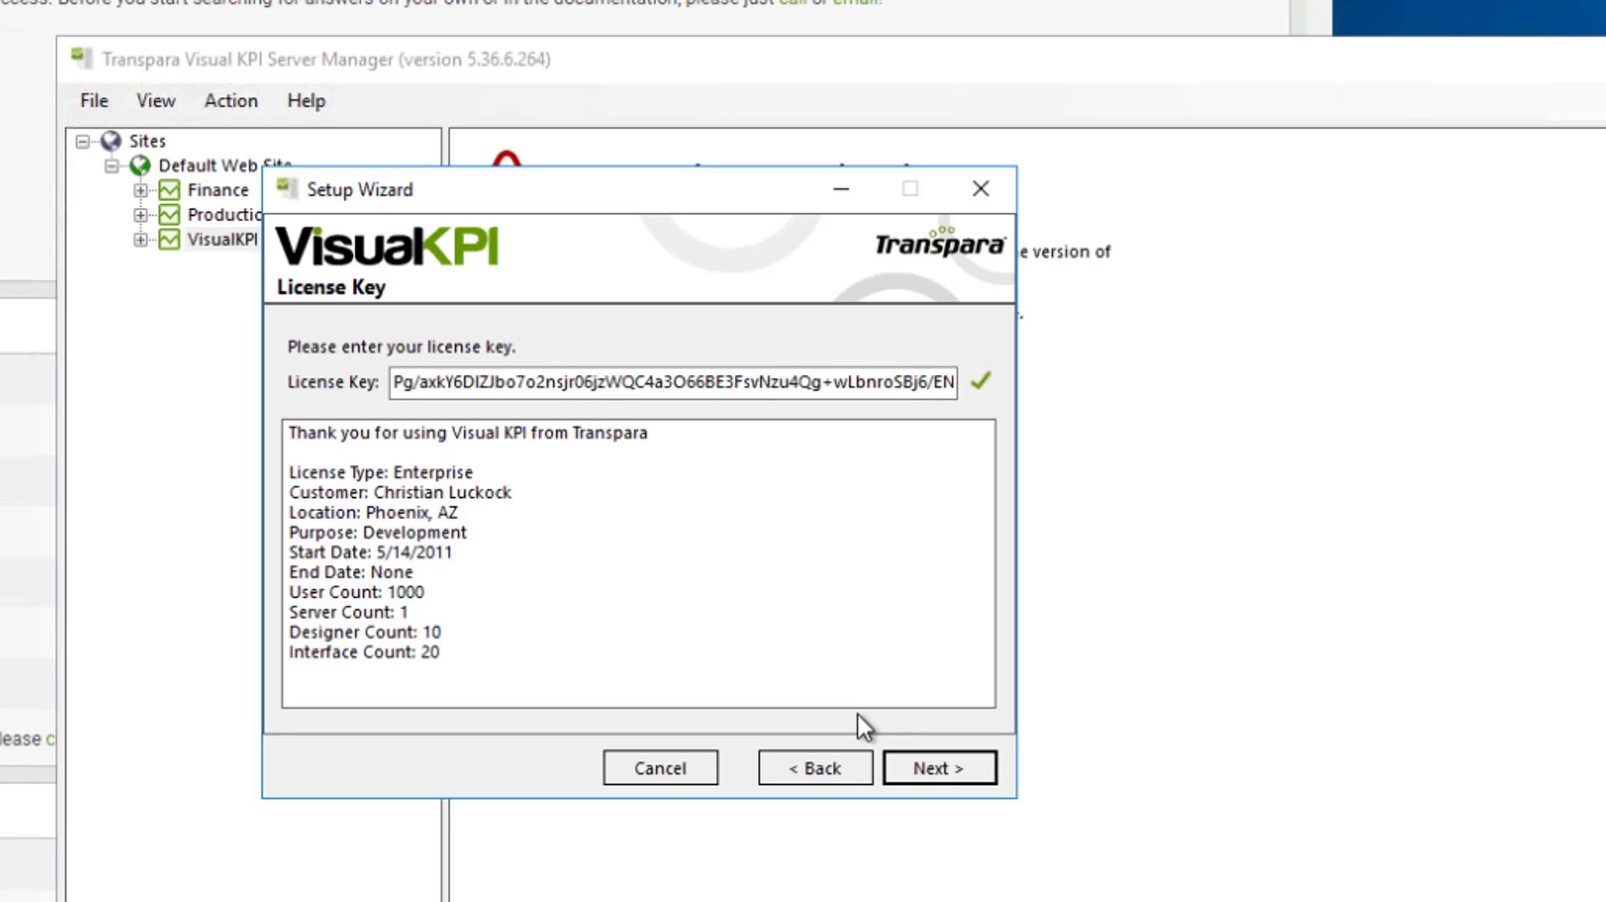
- Keep the existing license key and site administrator details and complete the VisualKPI instance upgrade
{"action": "left_click", "coordinate": [921, 768]}
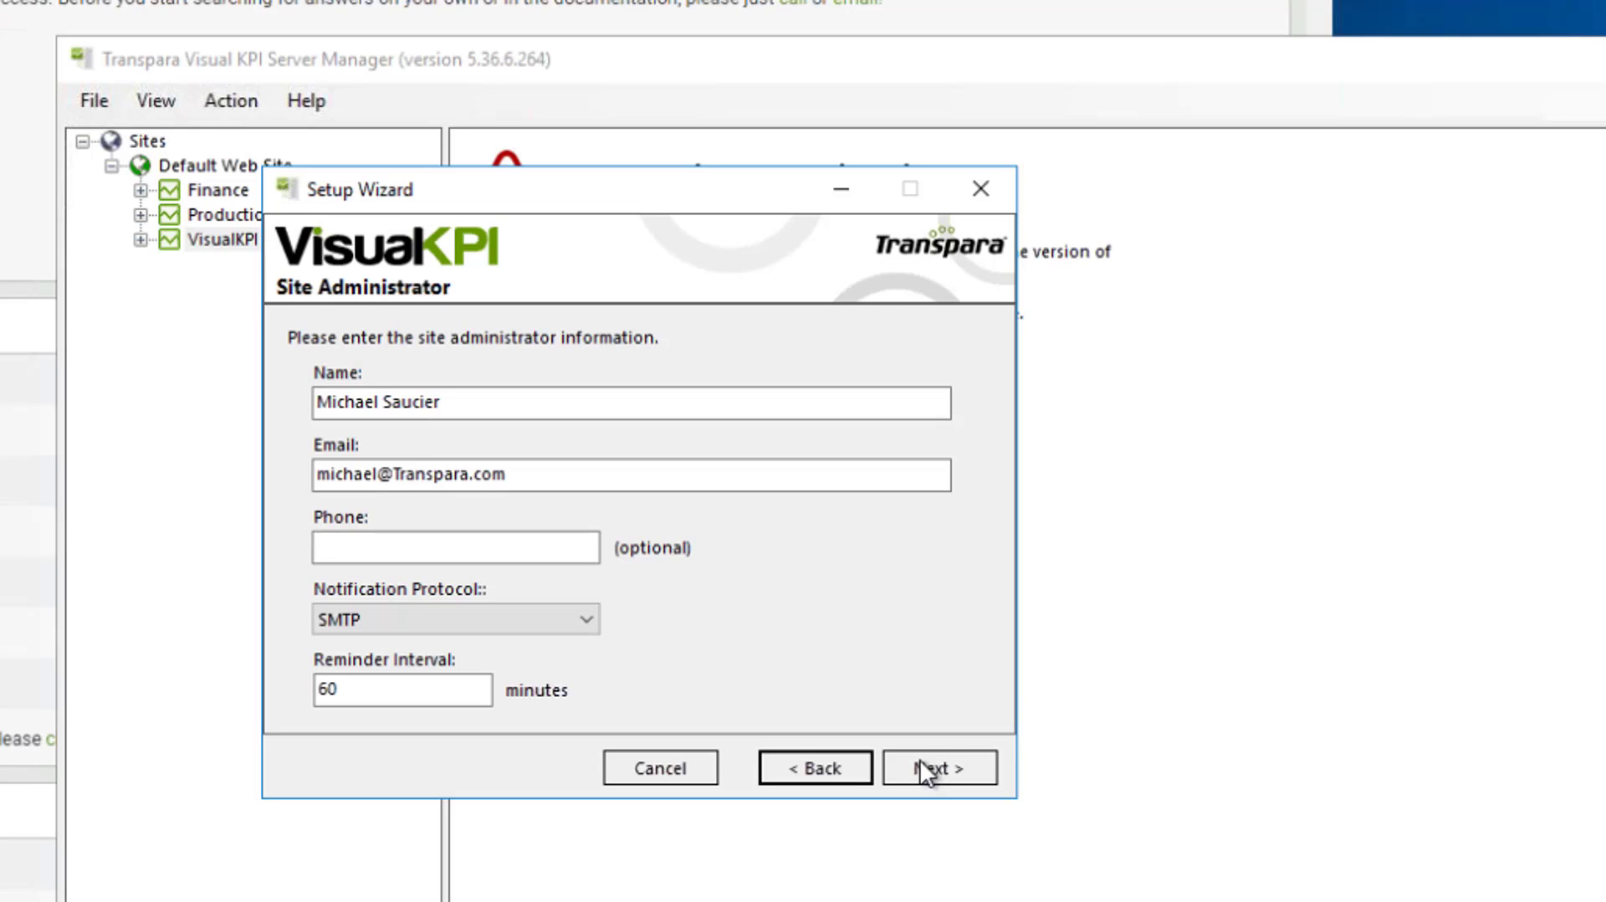
{"action": "left_click", "coordinate": [920, 762]}
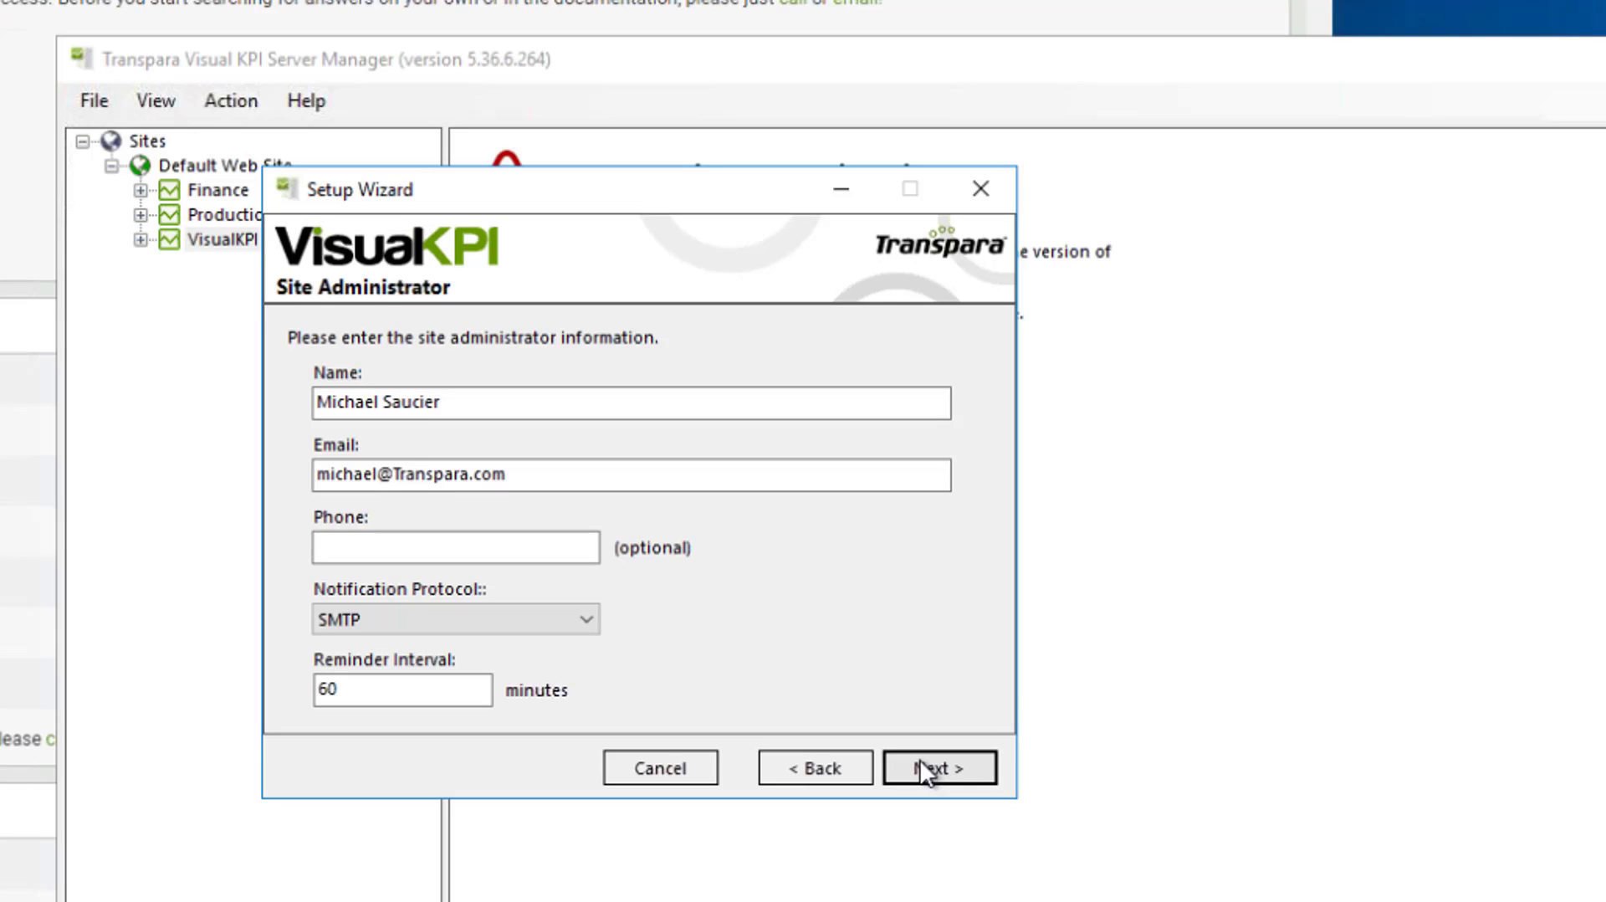
{"action": "left_click", "coordinate": [923, 770]}
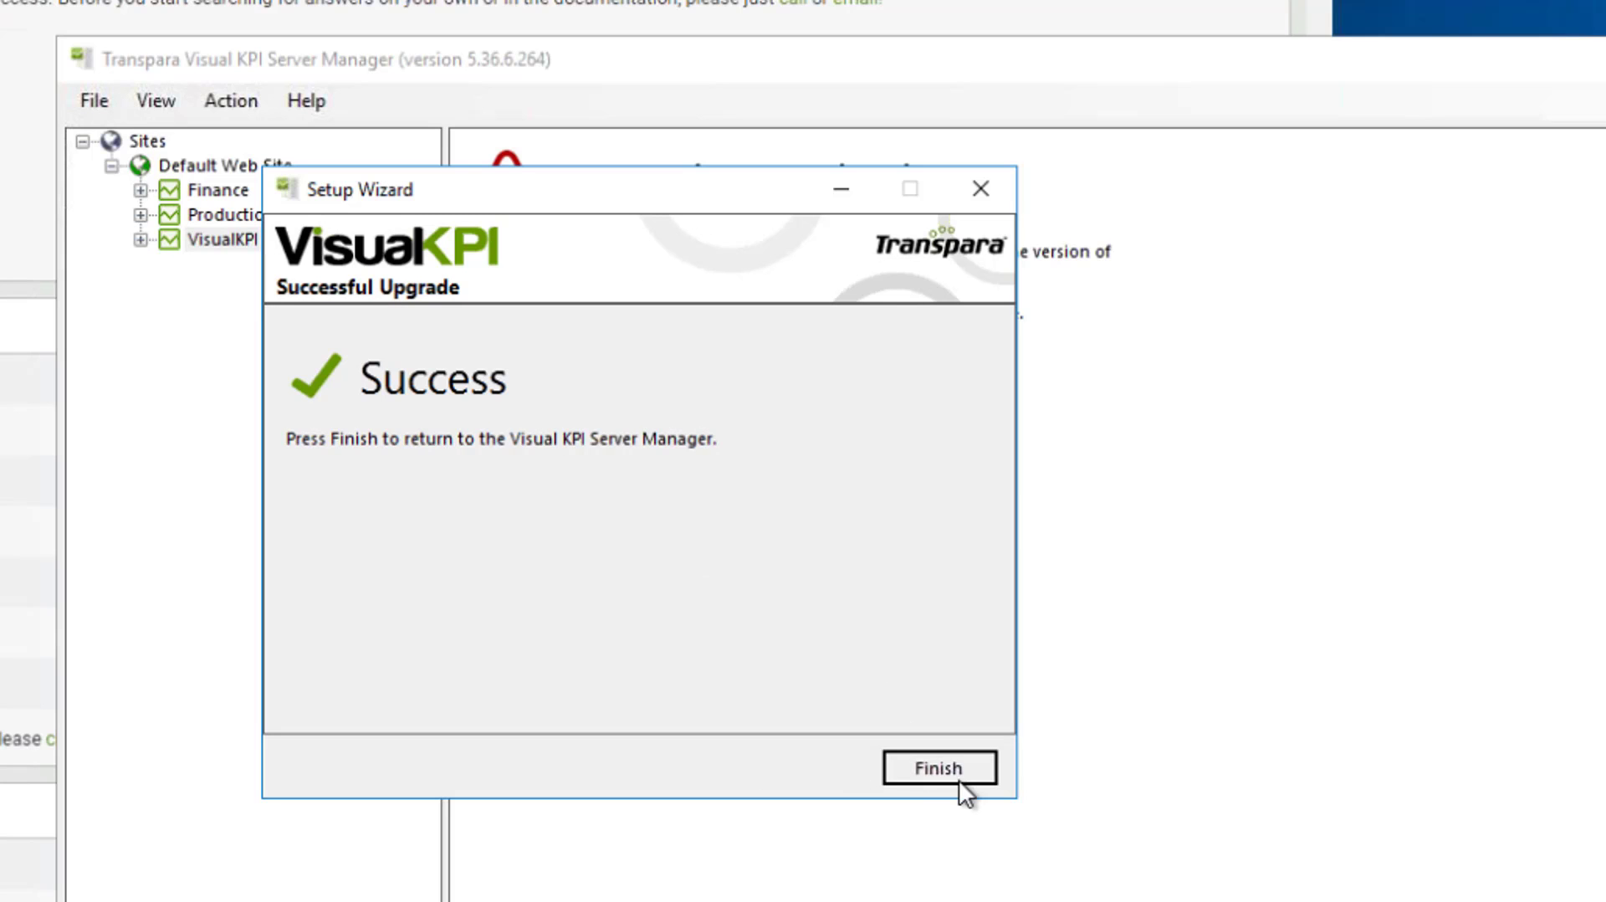
{"action": "left_click", "coordinate": [943, 766]}
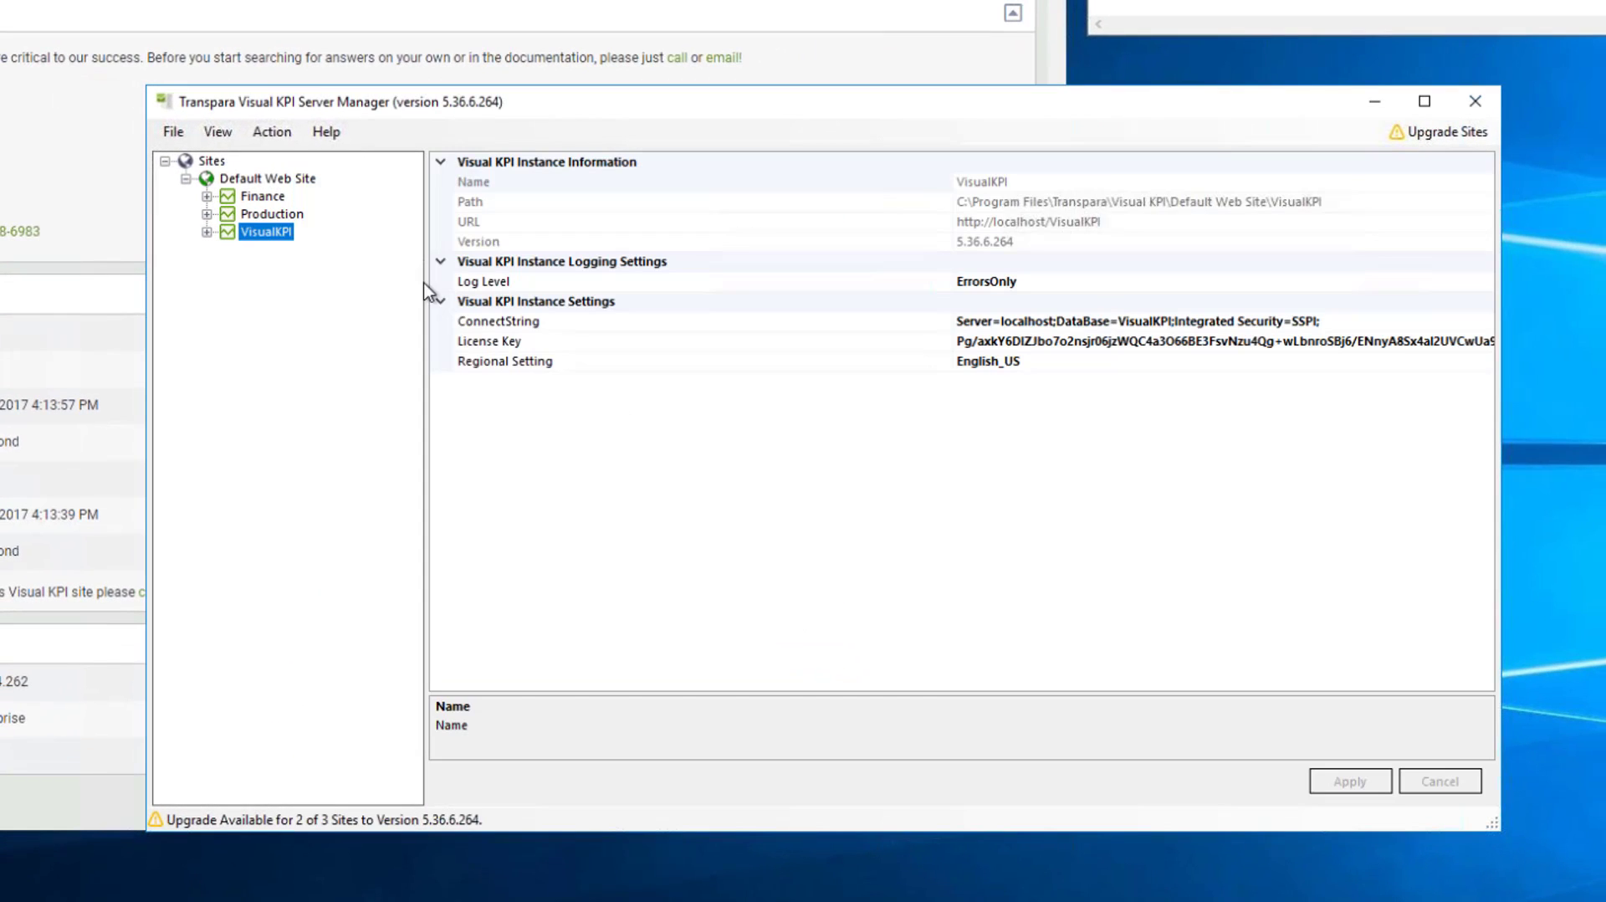
- Compare the versions of the Production and VisualKPI instances in the Default Web Site list
{"action": "left_click", "coordinate": [266, 179]}
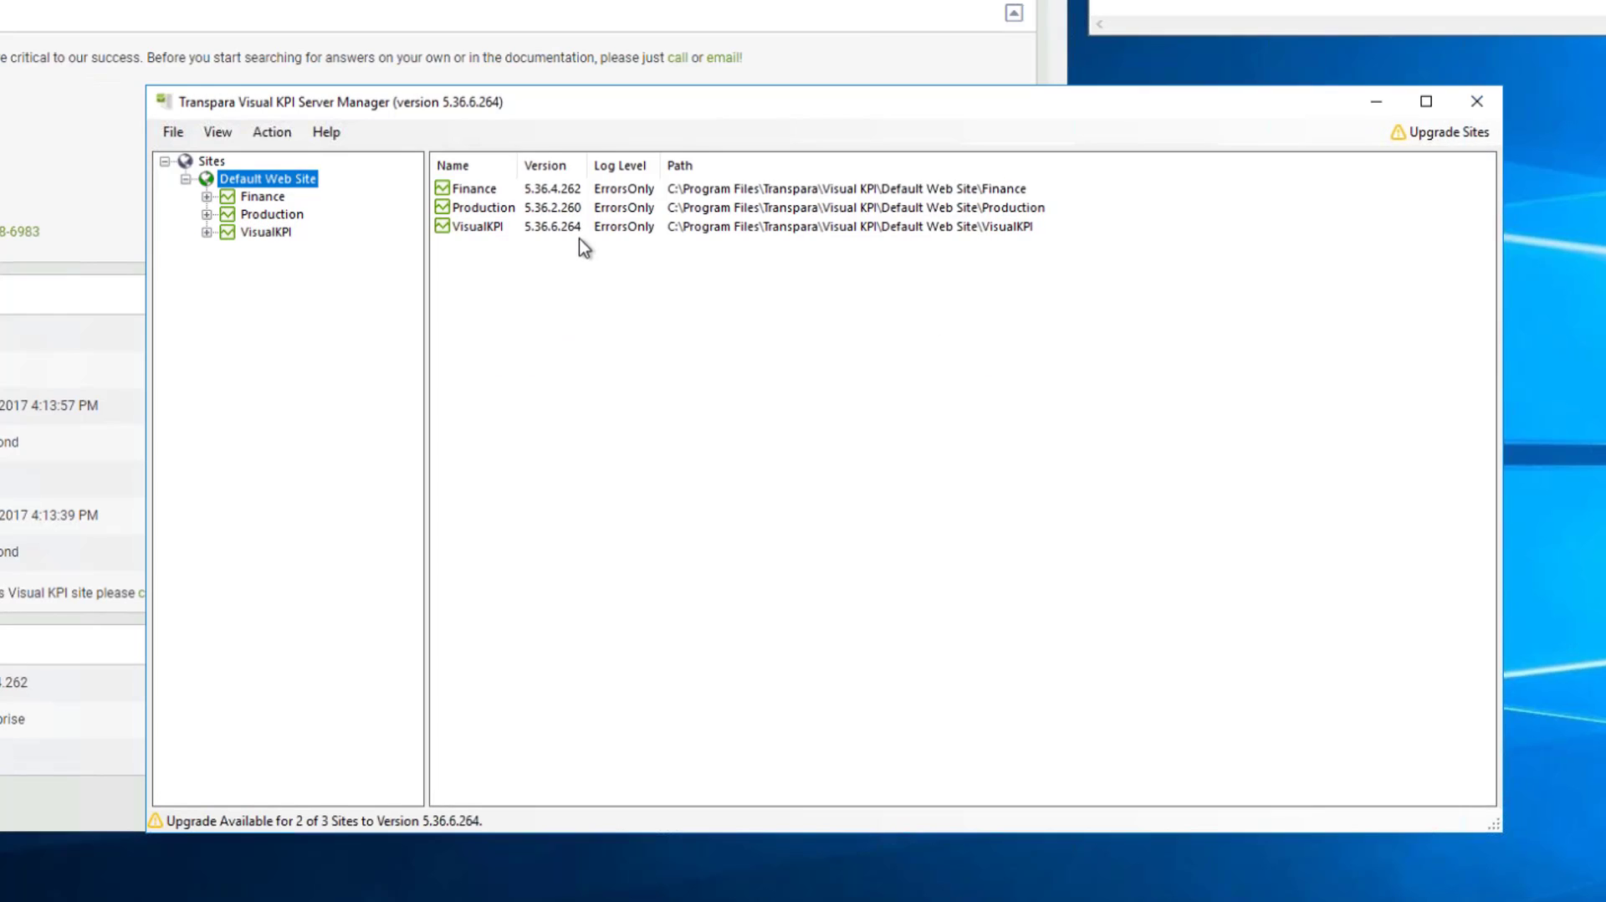
{"action": "left_click", "coordinate": [494, 207]}
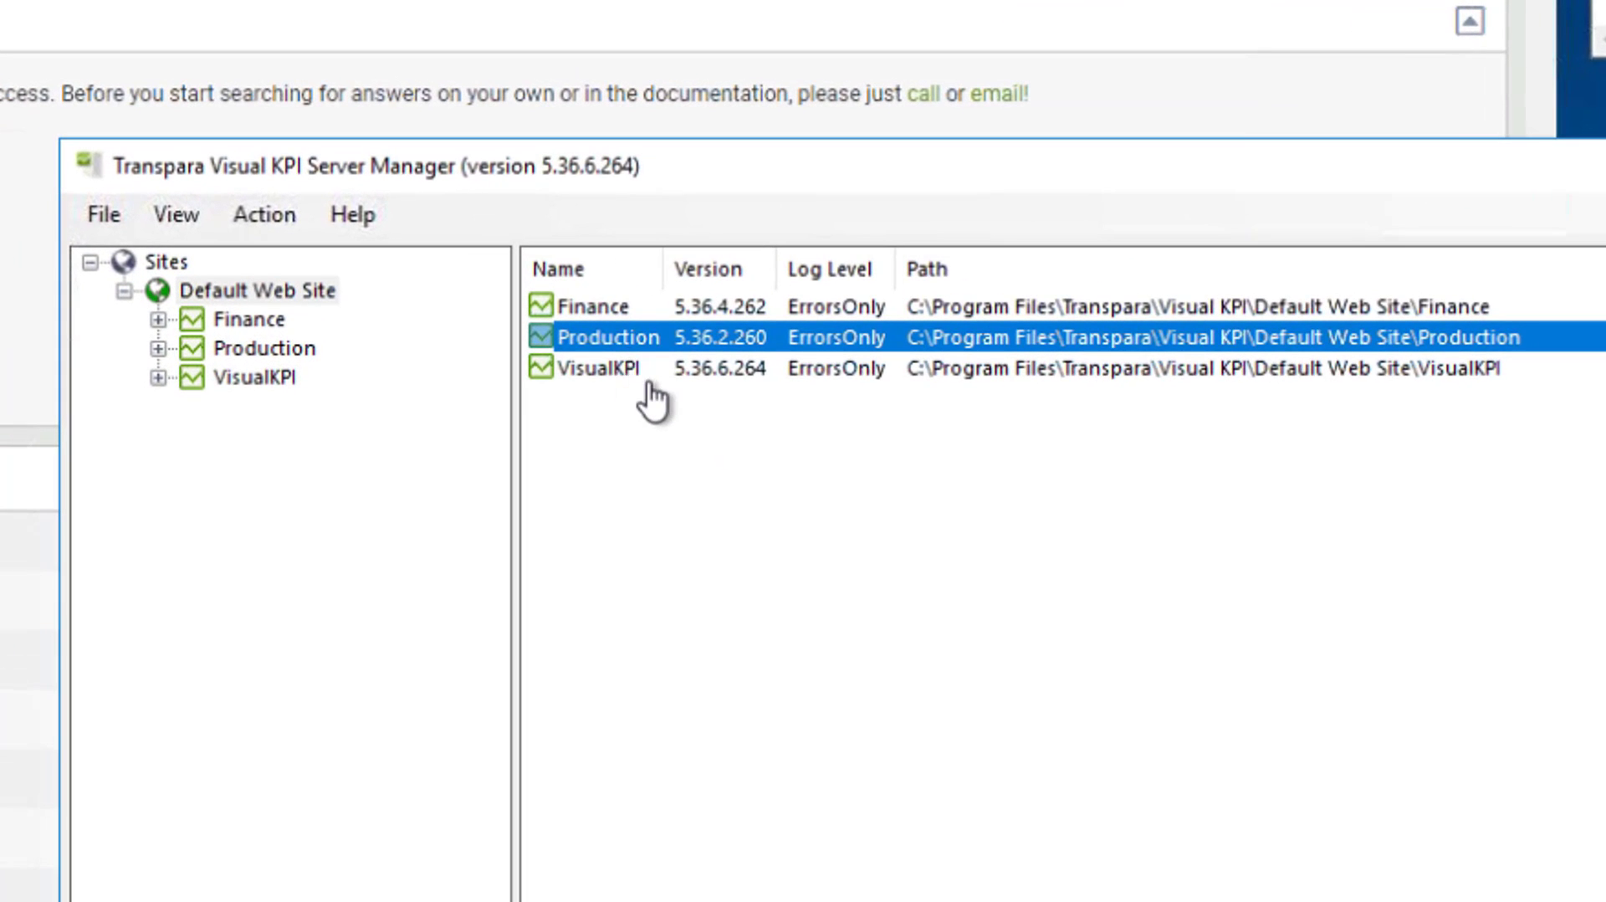
{"action": "left_click", "coordinate": [650, 378]}
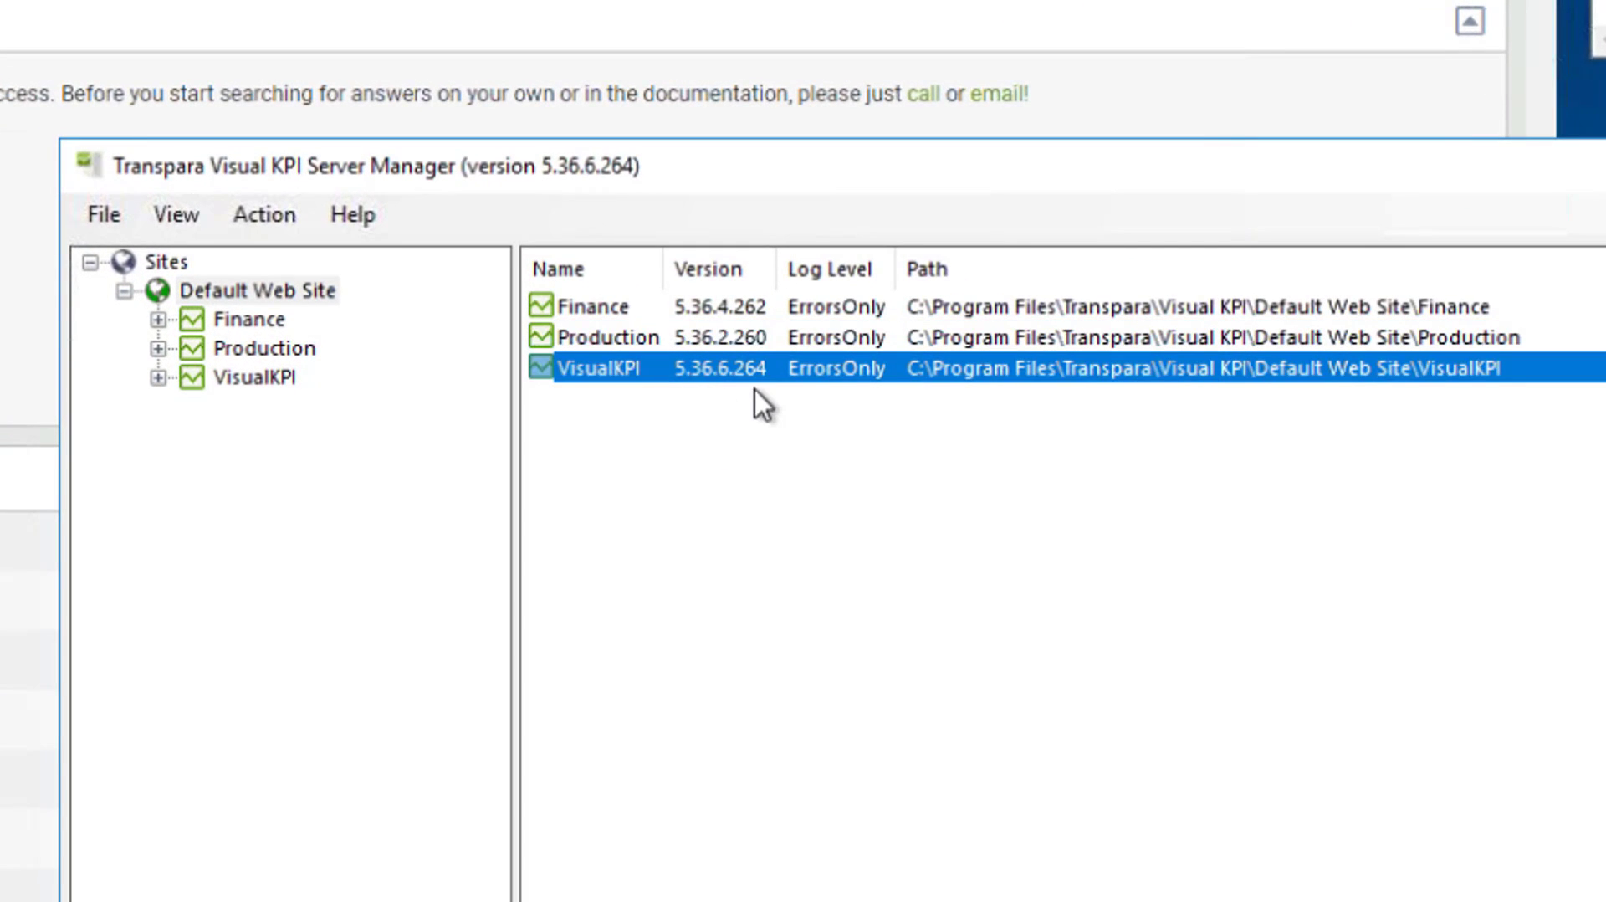
- Switch to the browser, refresh the Visual KPI Help page and check the version under Site Information
{"action": "left_click", "coordinate": [646, 45]}
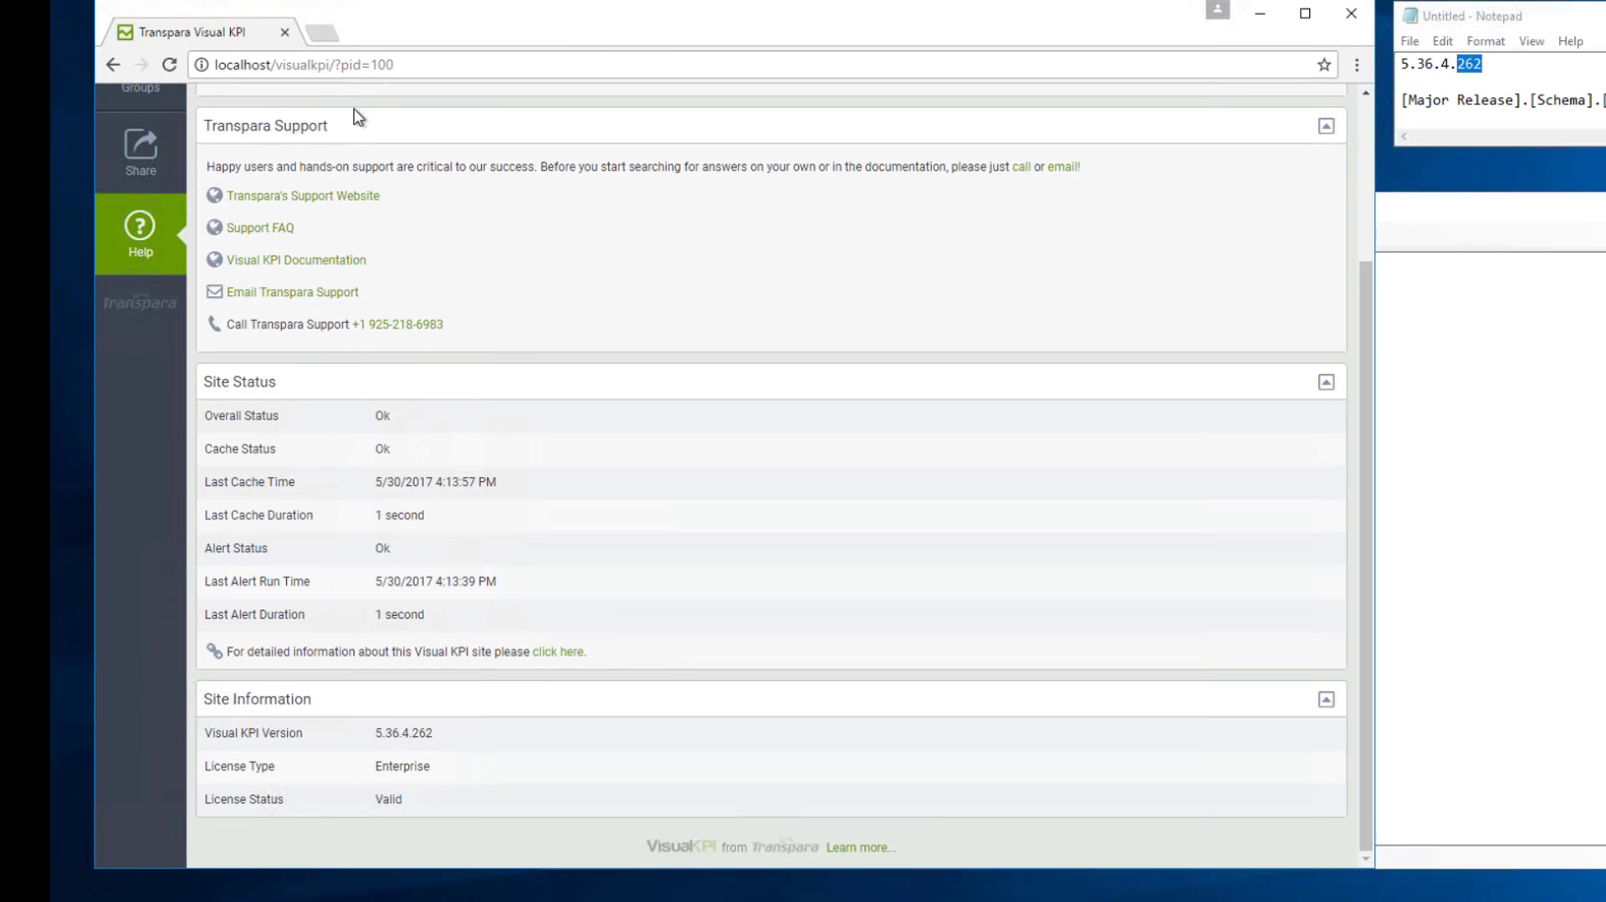
{"action": "key", "text": "F5"}
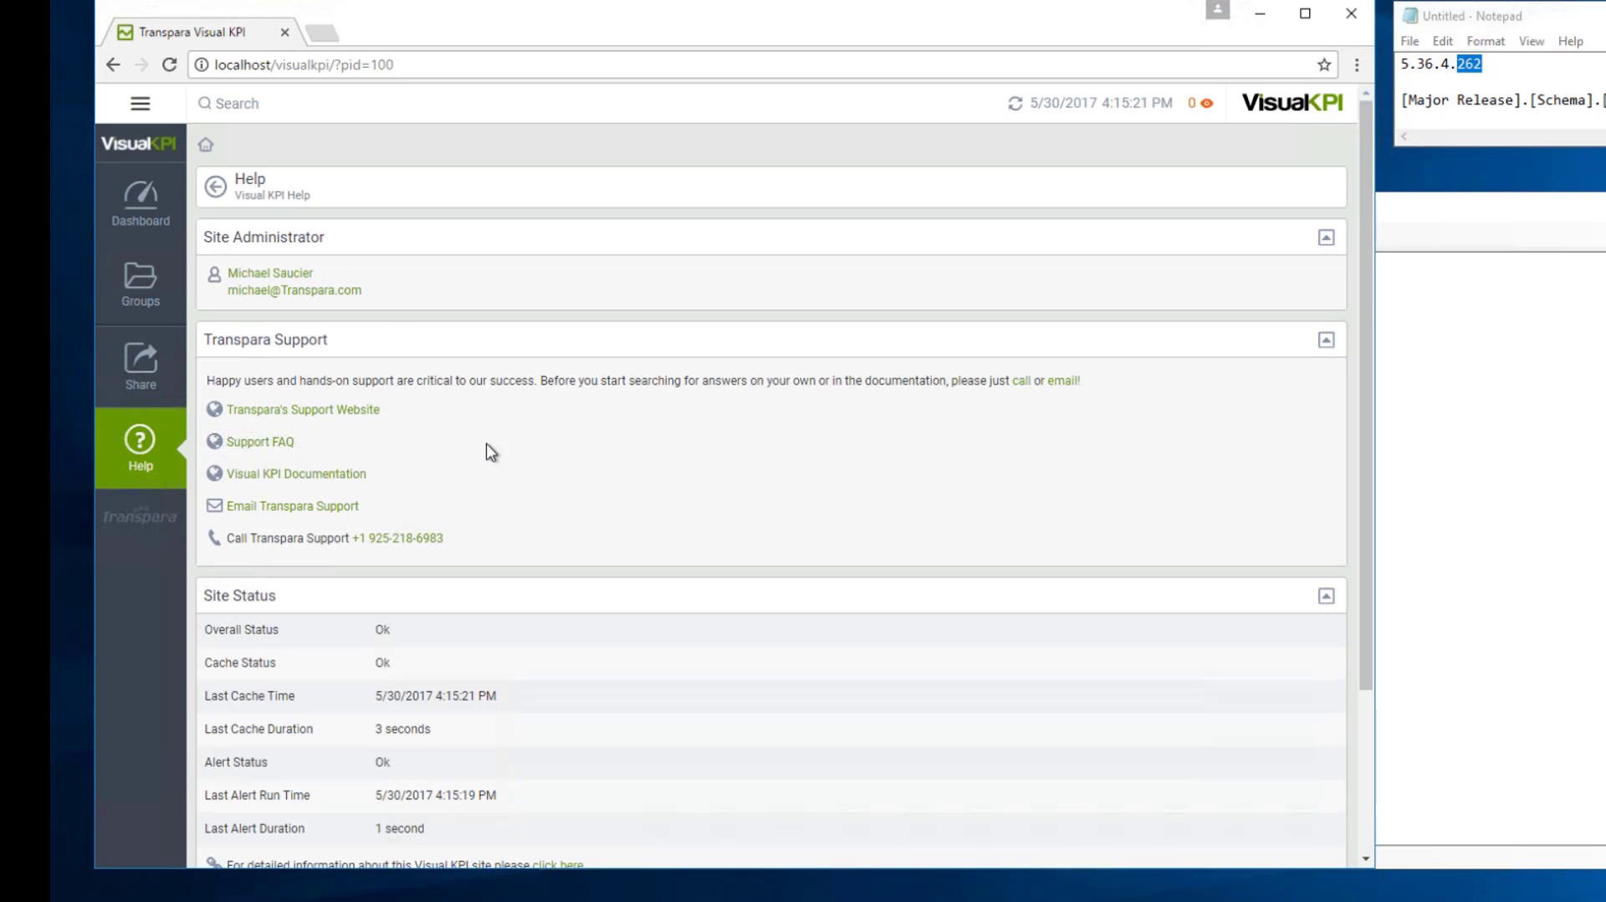
{"action": "scroll", "coordinate": [490, 452], "scroll_direction": "down", "scroll_amount": 3}
{"action": "left_click_drag", "start_coordinate": [376, 748], "coordinate": [452, 753]}
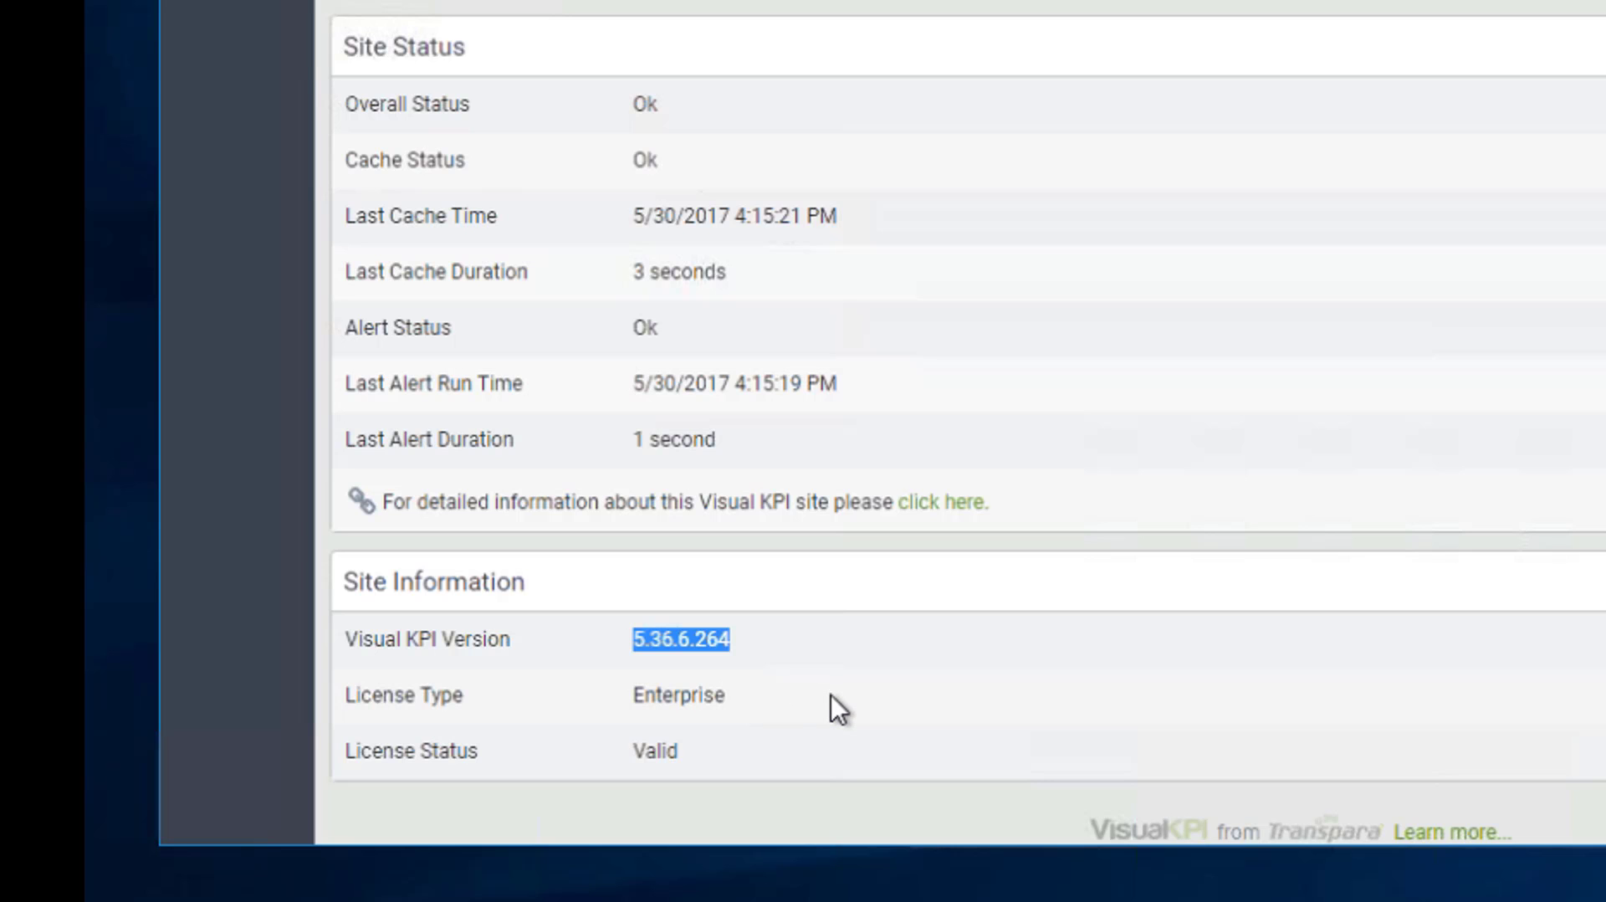
{"action": "scroll", "coordinate": [830, 695], "scroll_direction": "up", "scroll_amount": 4}
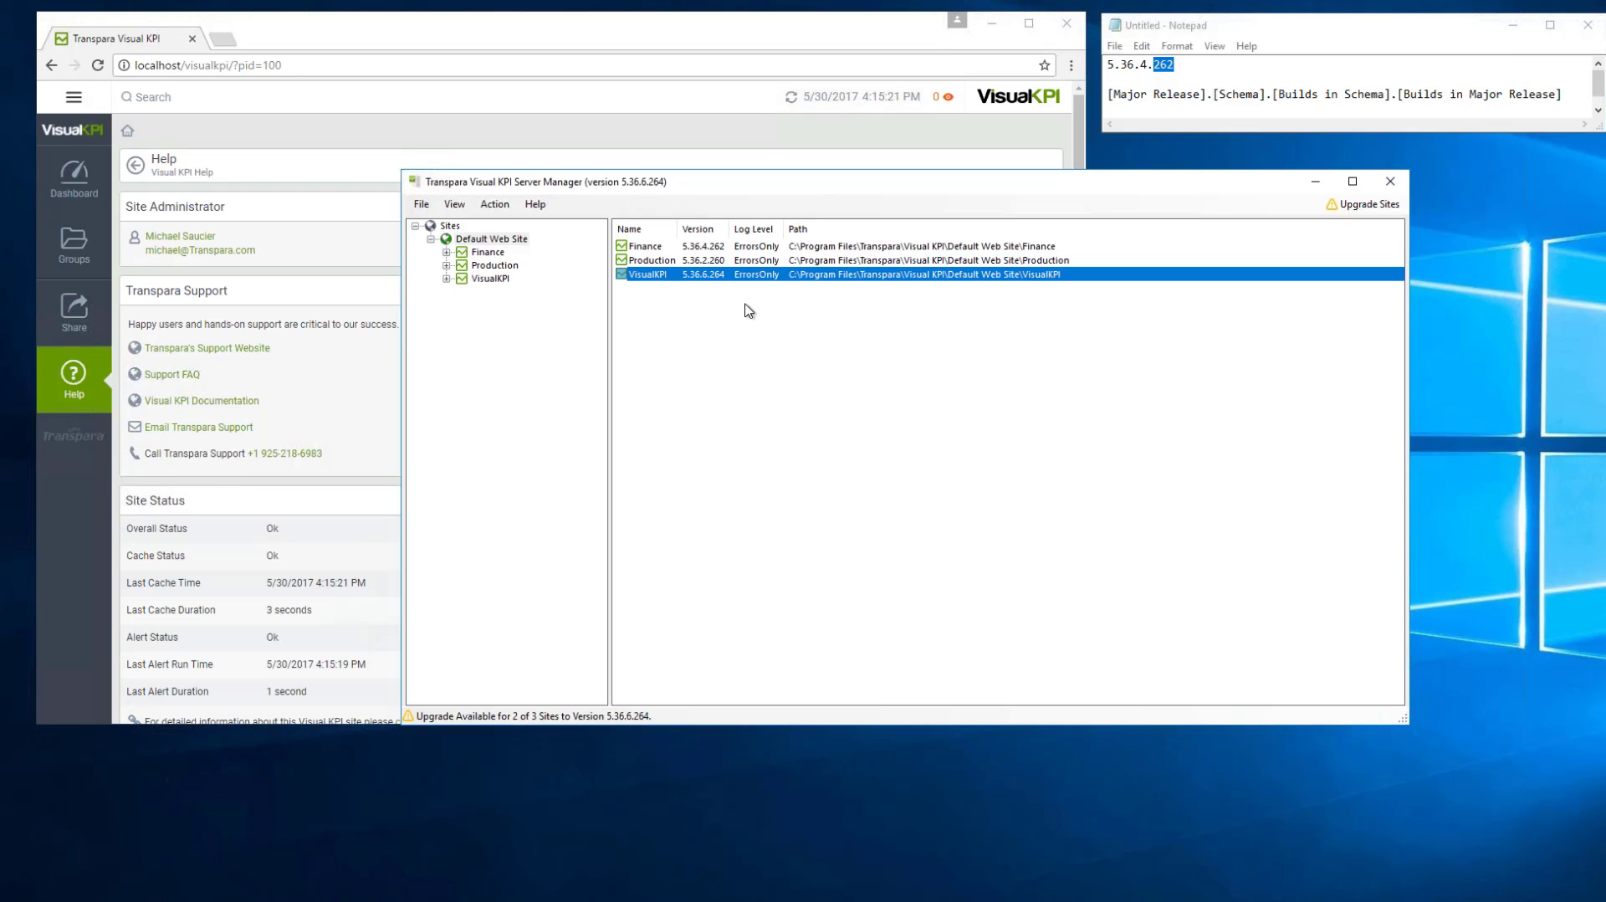
- Start the upgrade of all site instances under Default Web Site and accept the license agreement
{"action": "left_click", "coordinate": [650, 249]}
{"action": "left_click", "coordinate": [649, 274]}
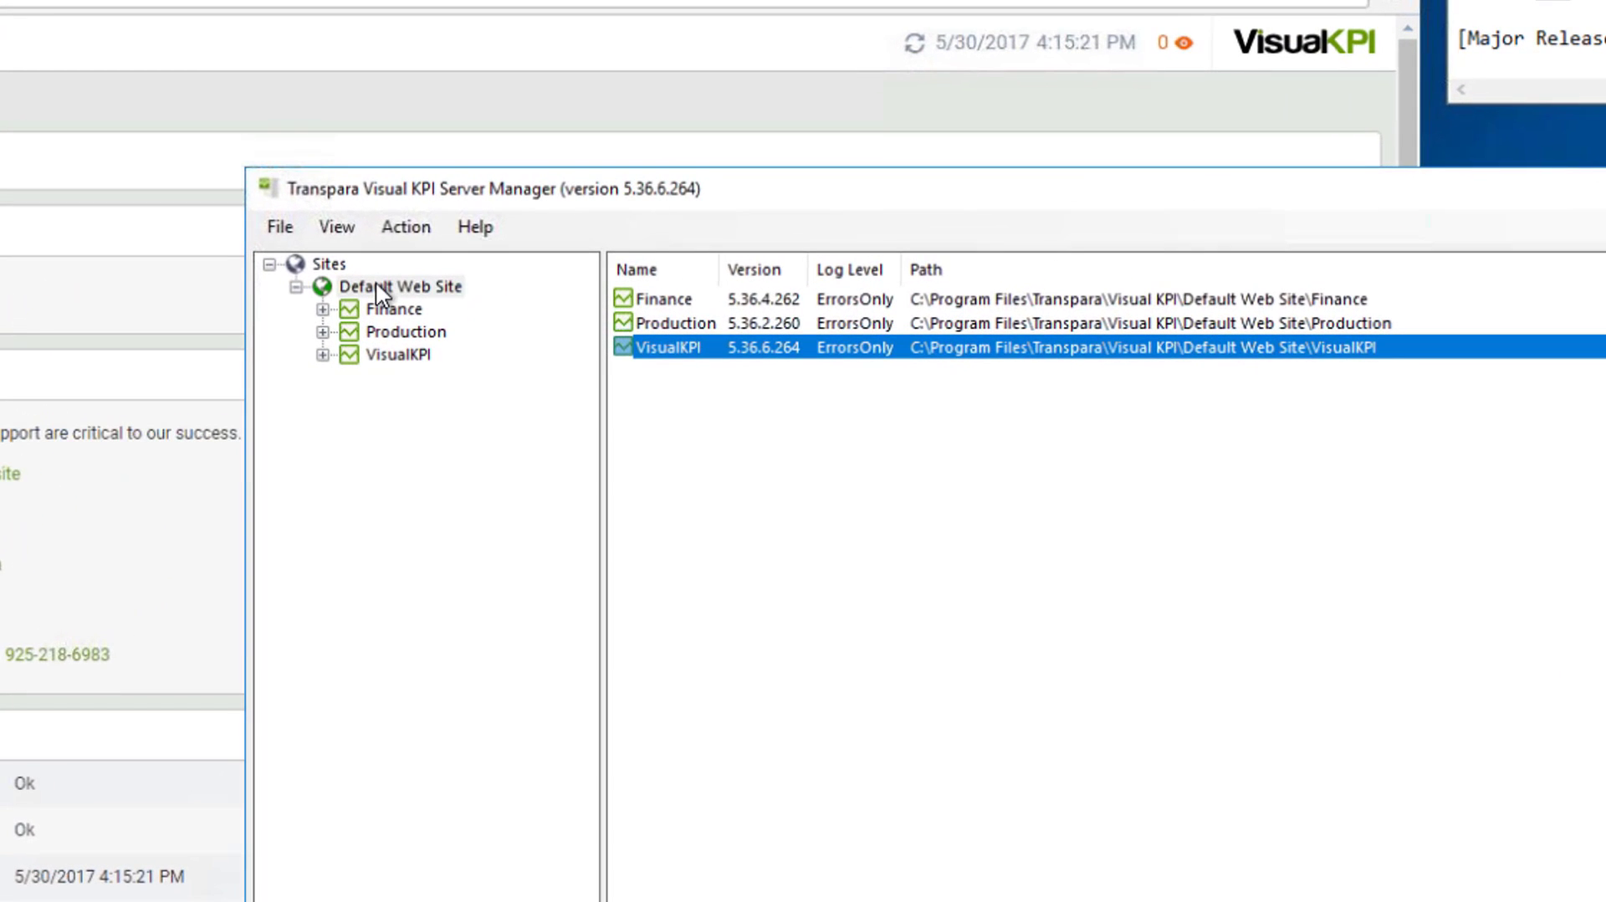
{"action": "right_click", "coordinate": [375, 286]}
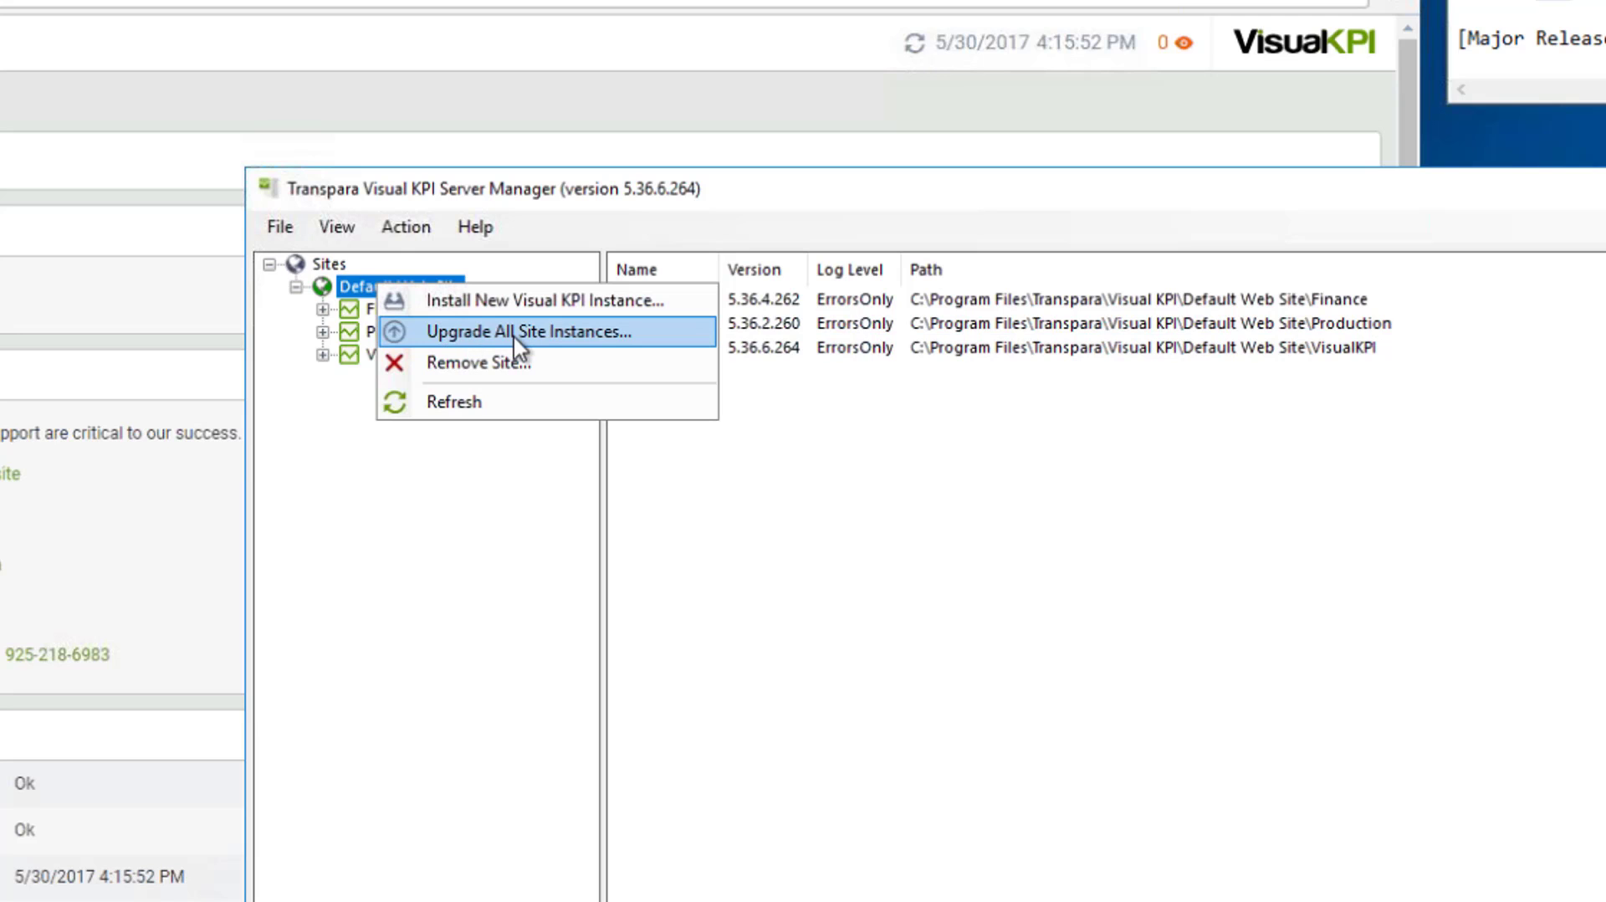
{"action": "left_click", "coordinate": [569, 331]}
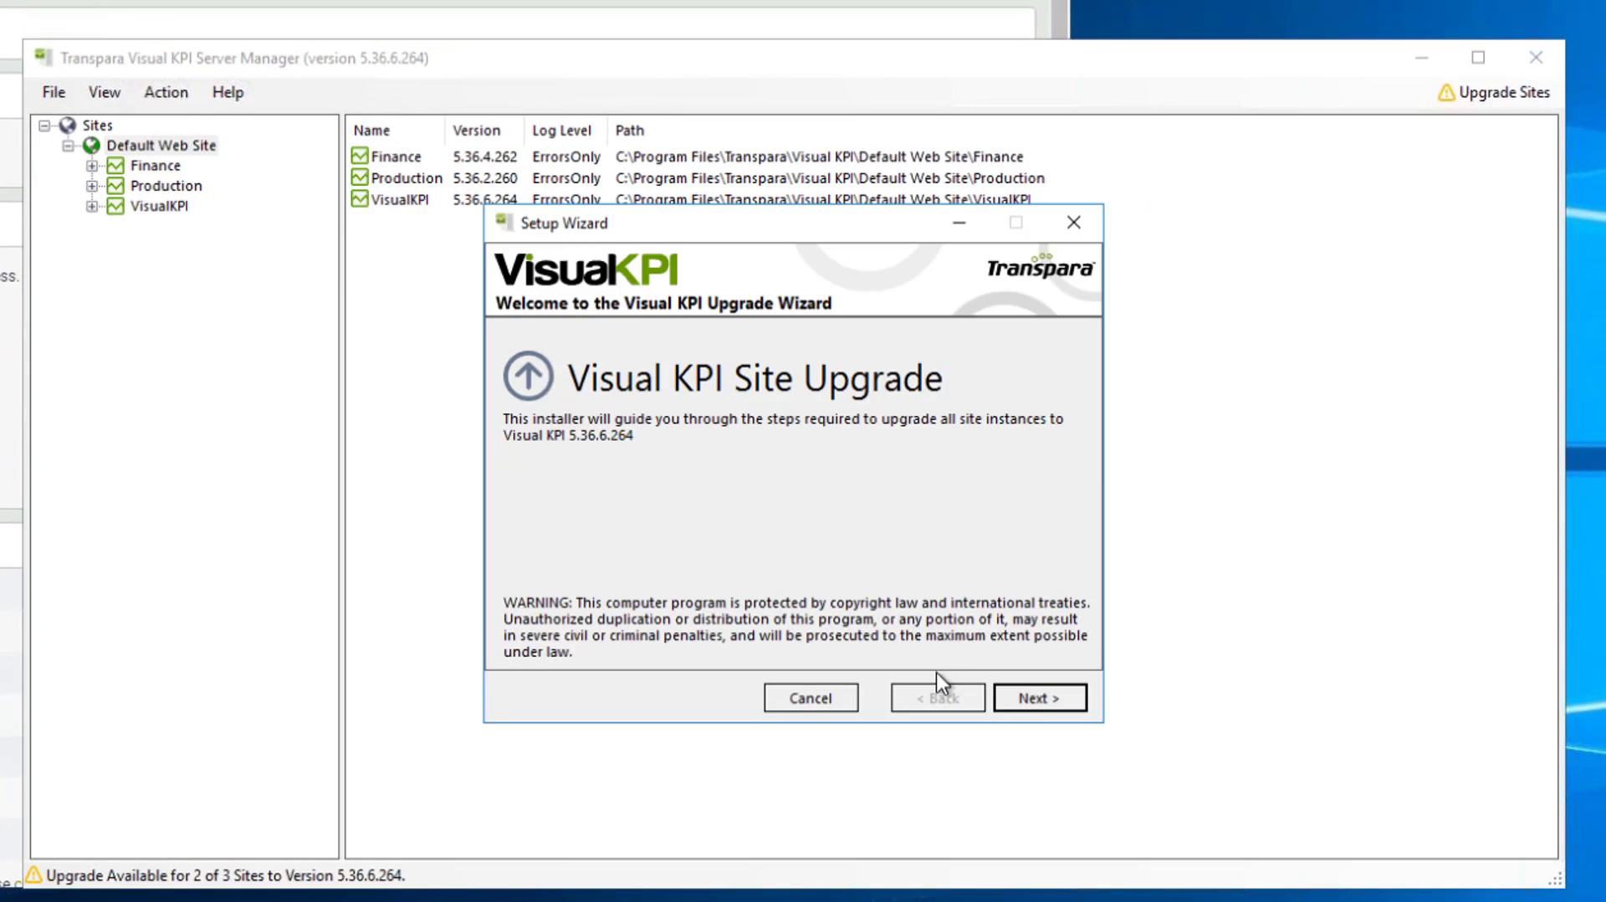
{"action": "left_click", "coordinate": [1027, 699]}
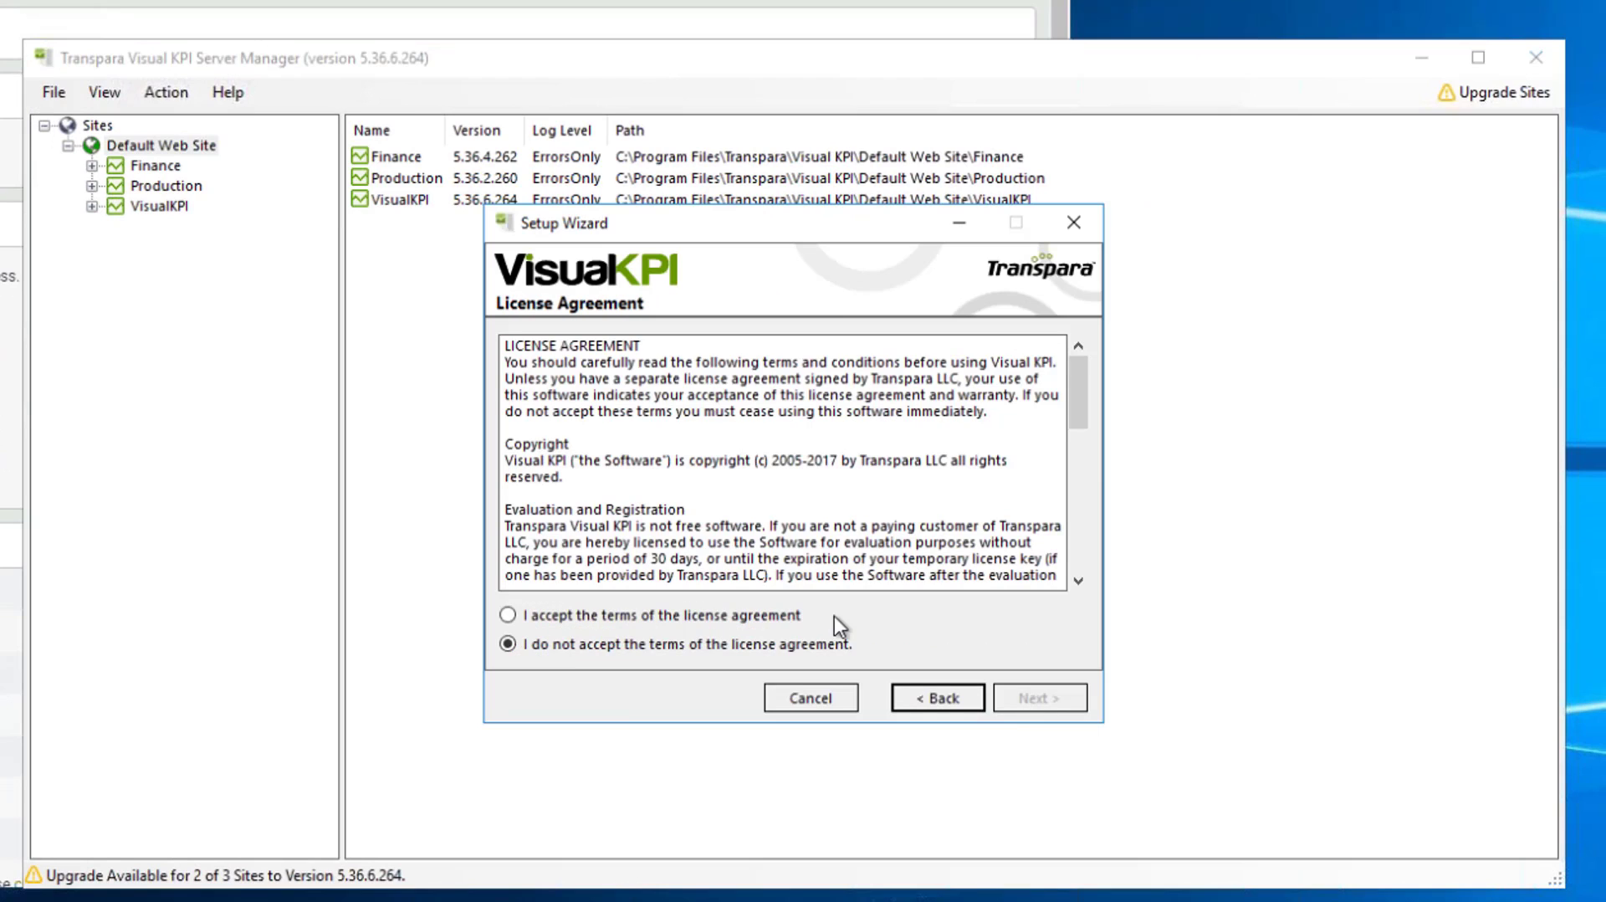
{"action": "left_click", "coordinate": [779, 621]}
{"action": "left_click", "coordinate": [1015, 695]}
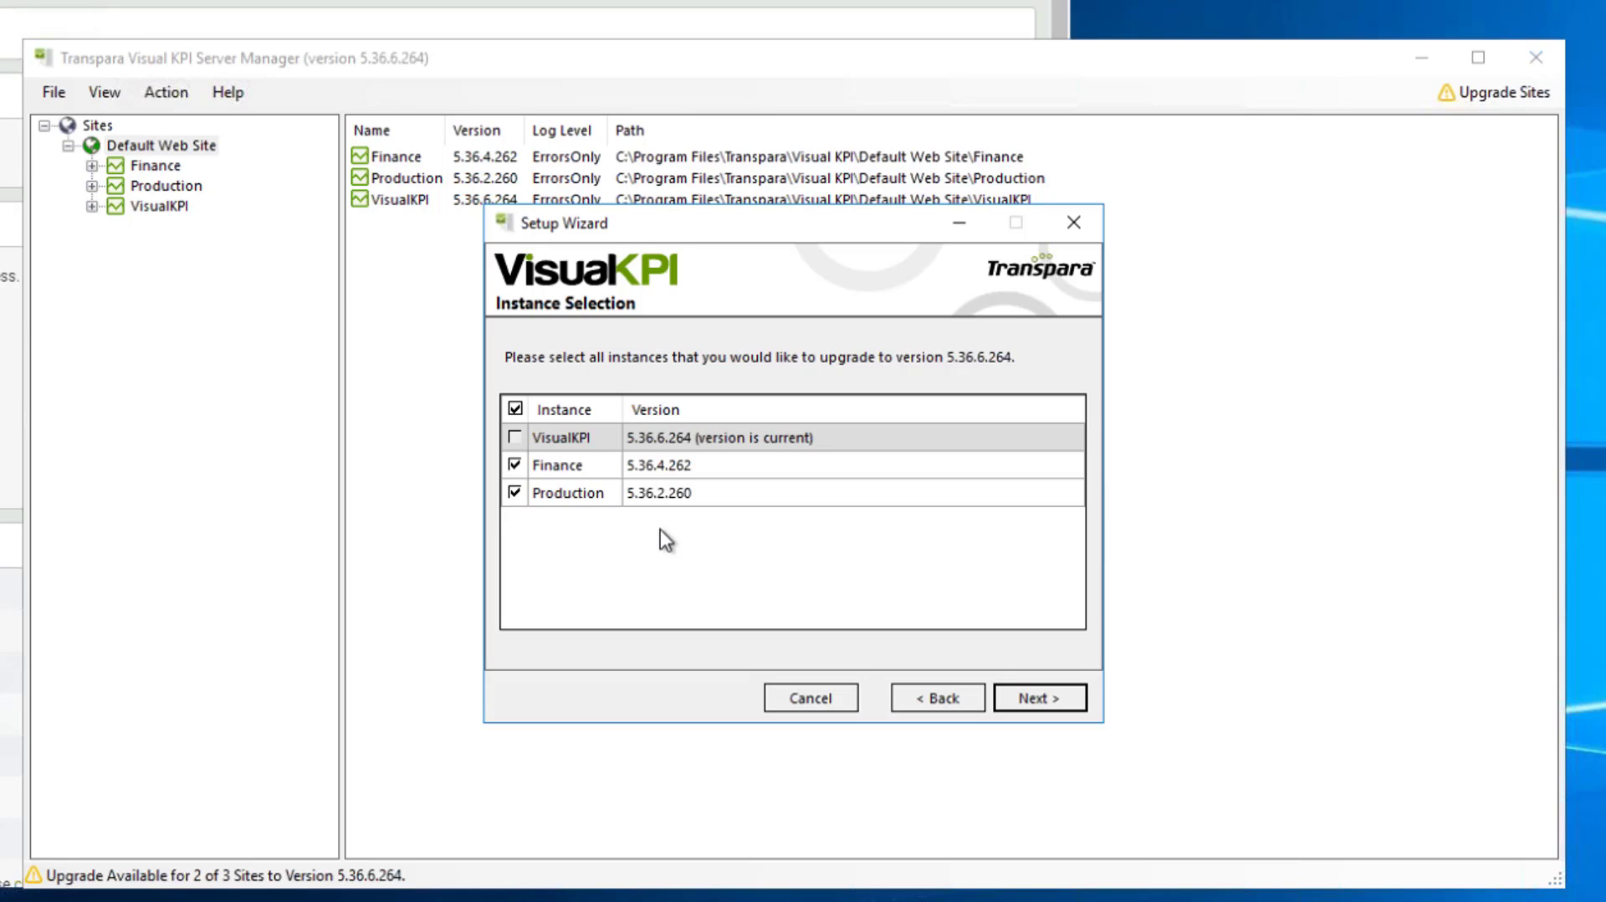
- Select the Finance and Production instances and complete their upgrade to version 5.36.6.264
{"action": "left_click", "coordinate": [515, 463]}
{"action": "left_click", "coordinate": [516, 409]}
{"action": "left_click", "coordinate": [515, 465]}
{"action": "left_click", "coordinate": [515, 493]}
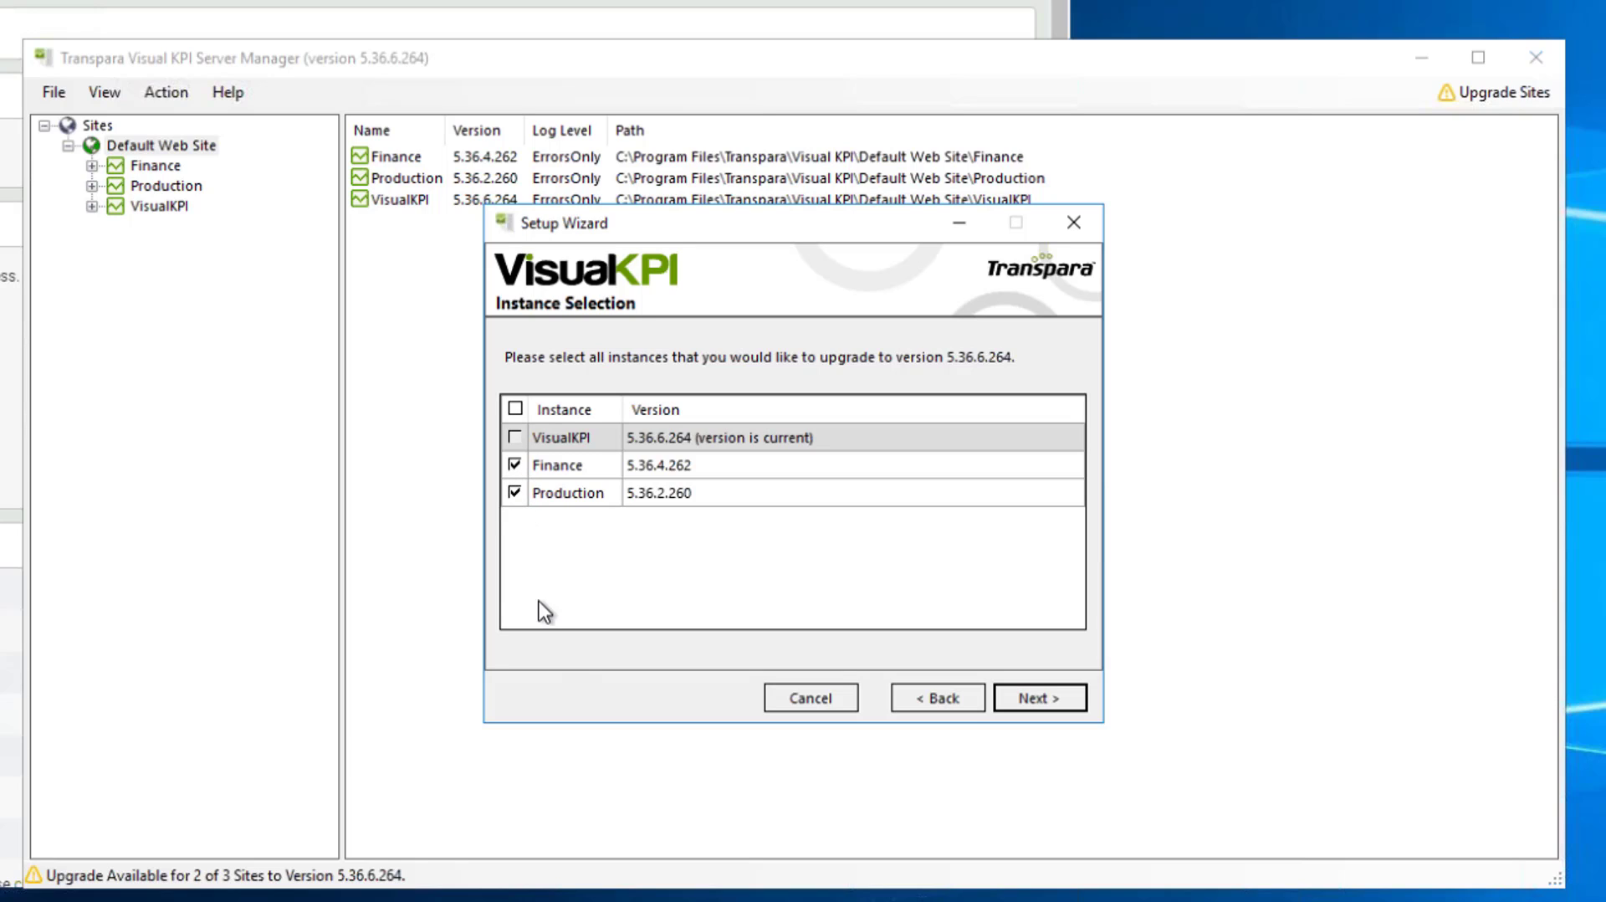
{"action": "left_click", "coordinate": [1046, 702]}
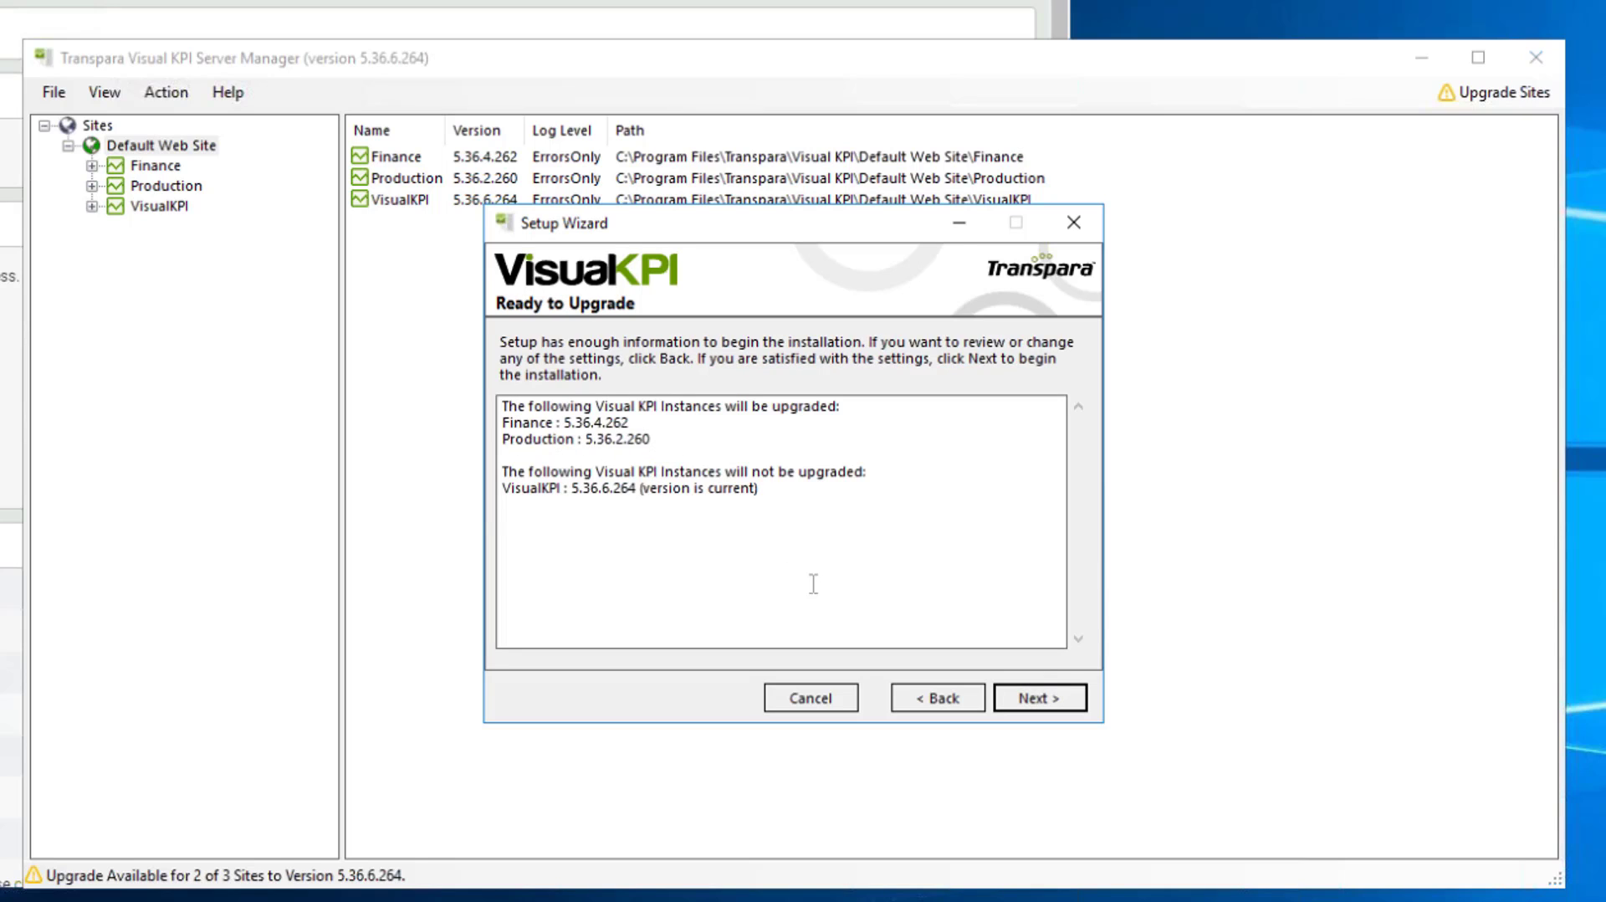
{"action": "left_click", "coordinate": [1031, 700]}
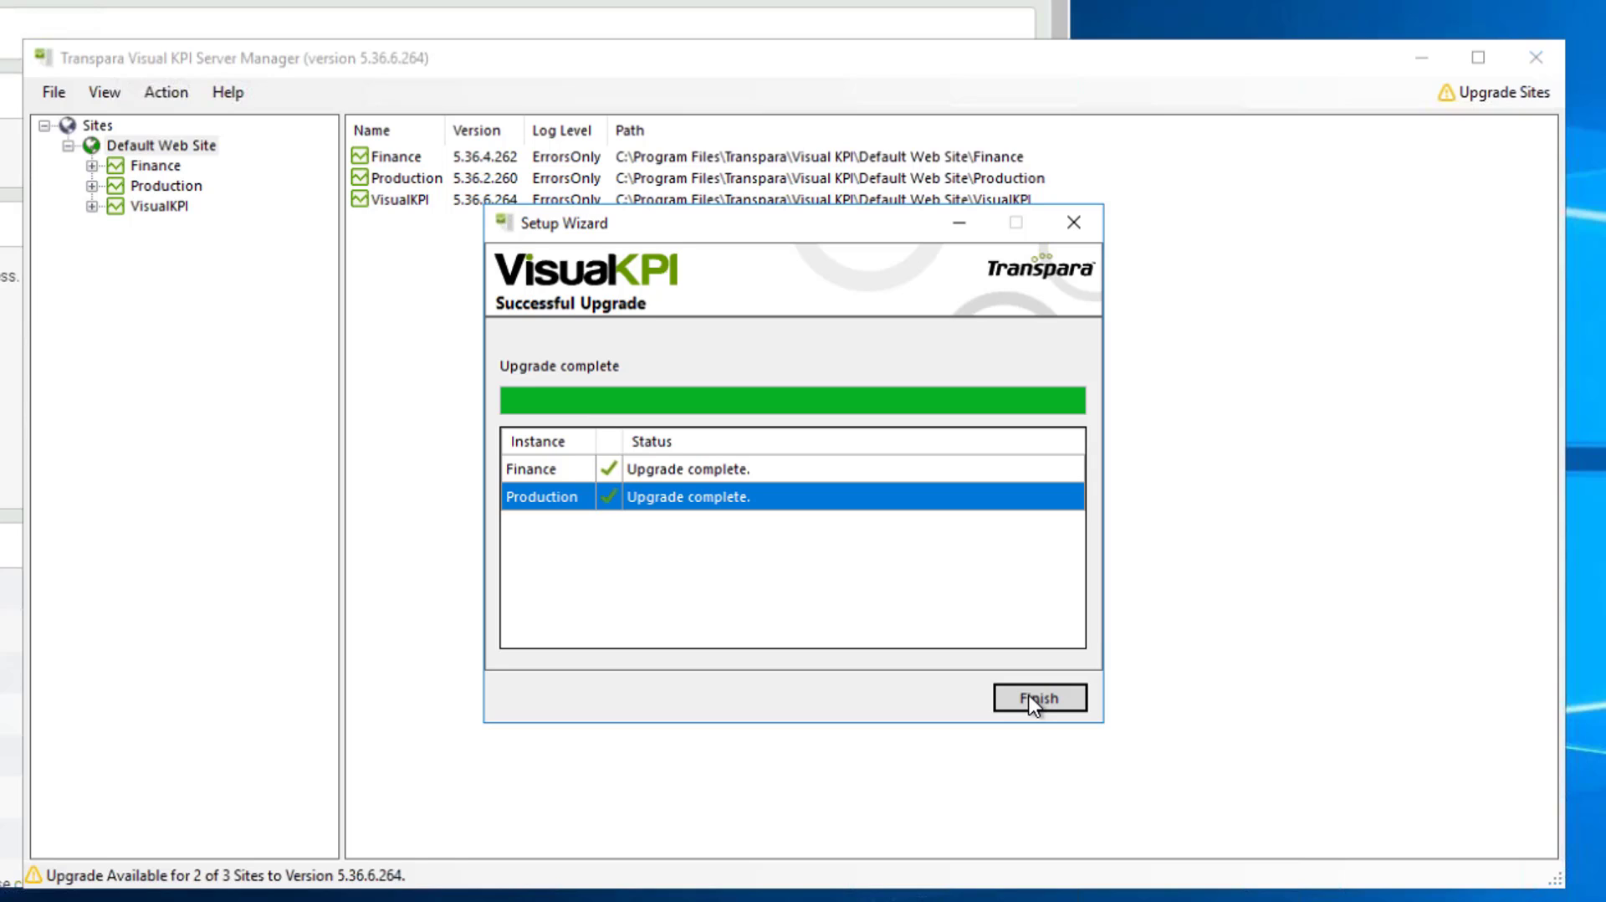
{"action": "left_click", "coordinate": [1035, 700]}
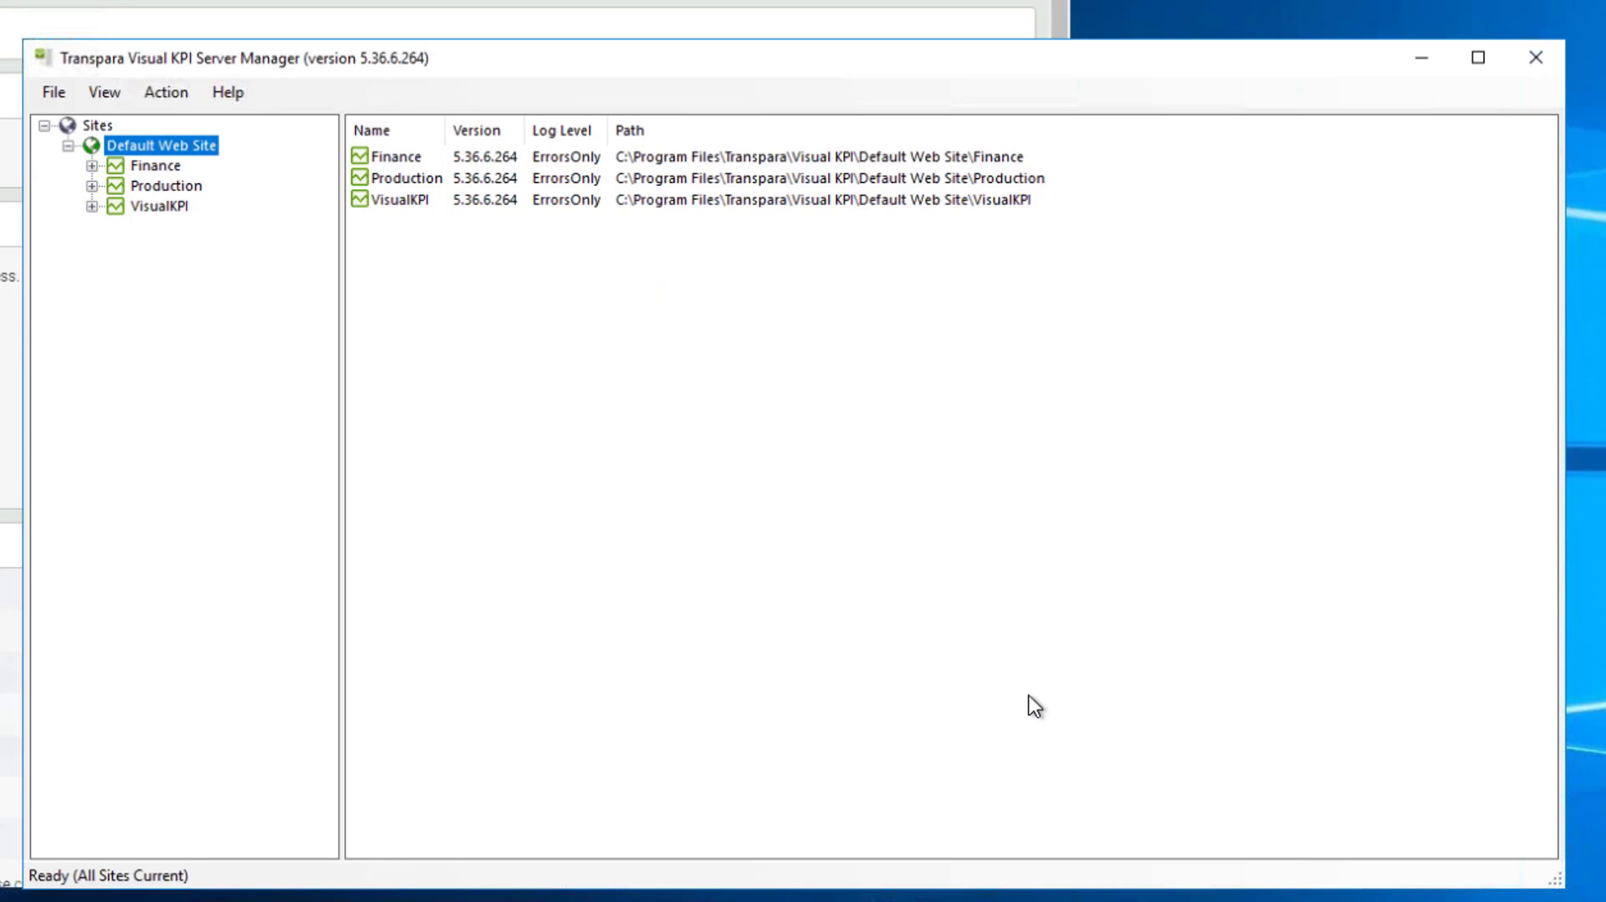